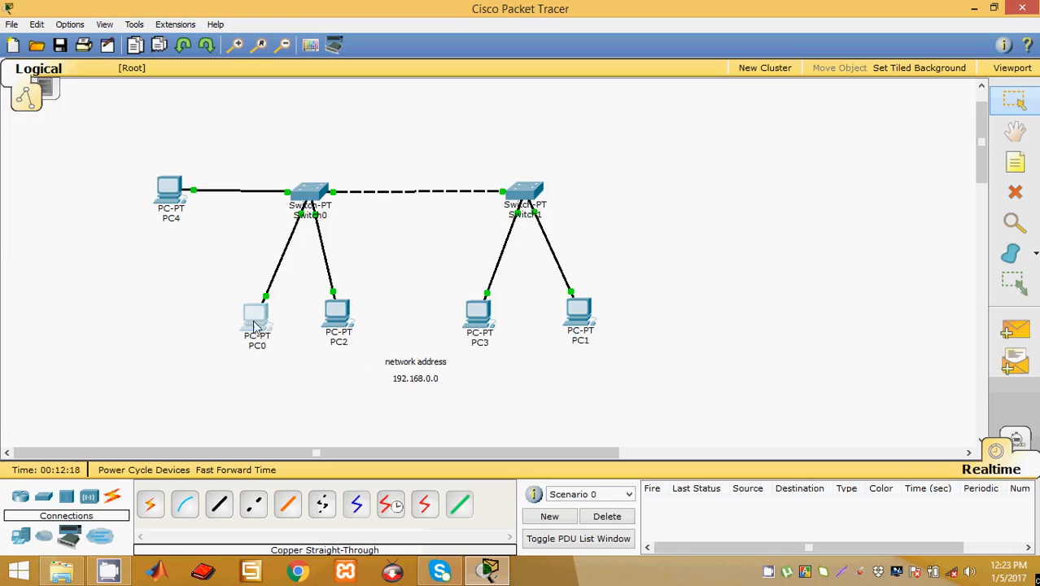
# Step: Nudge PC0 slightly upward, then open PC4's device window on the two-switch topology
pyautogui.moveTo(253, 318); pyautogui.dragTo(254, 315)
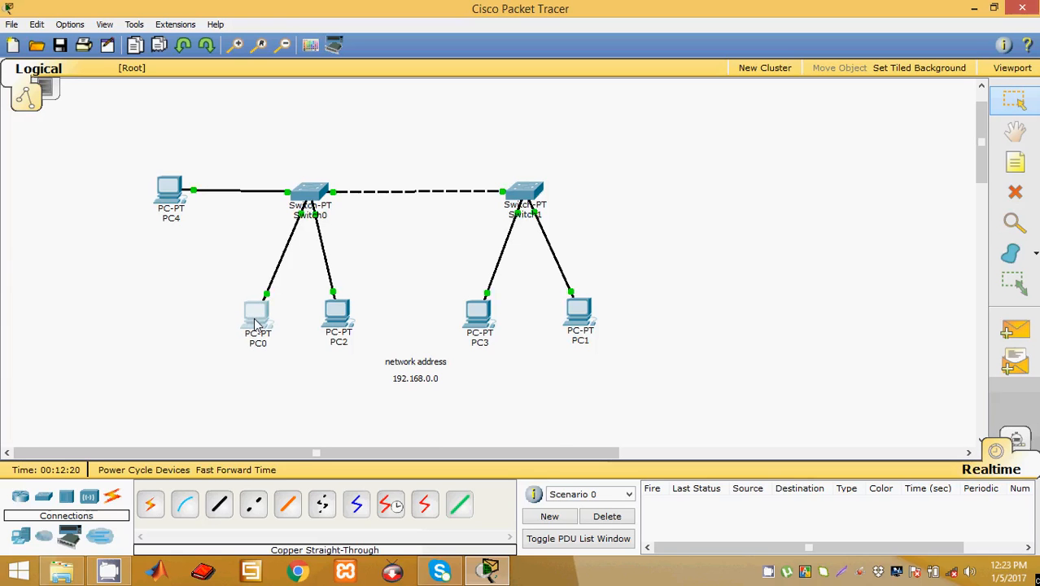
pyautogui.click(291, 353)
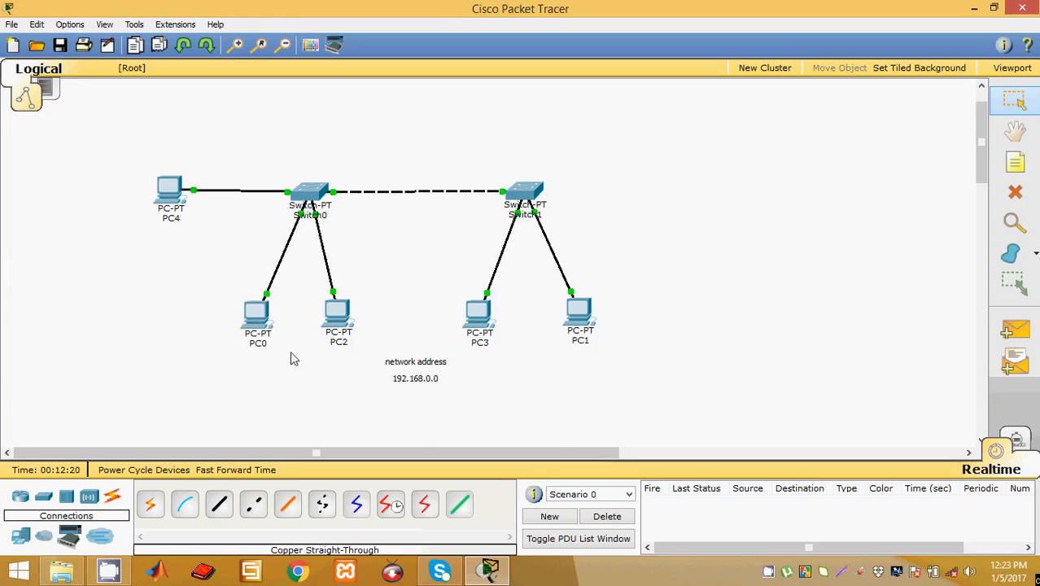
pyautogui.click(171, 196)
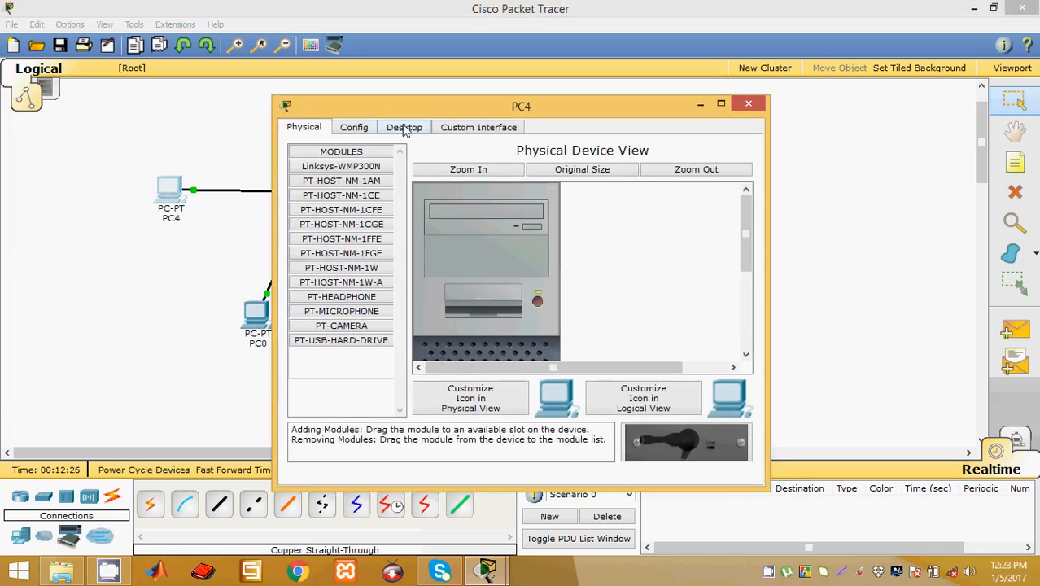
# Step: Set PC4's static IP to 192.168.0.1 with subnet mask 255.255.255.0, then close its window
pyautogui.click(405, 127)
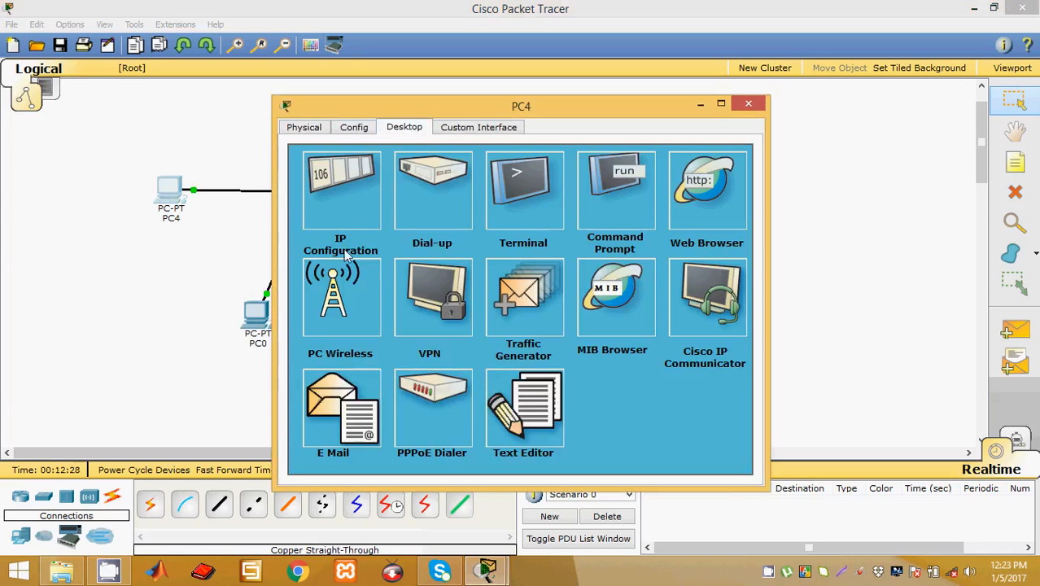
pyautogui.click(335, 202)
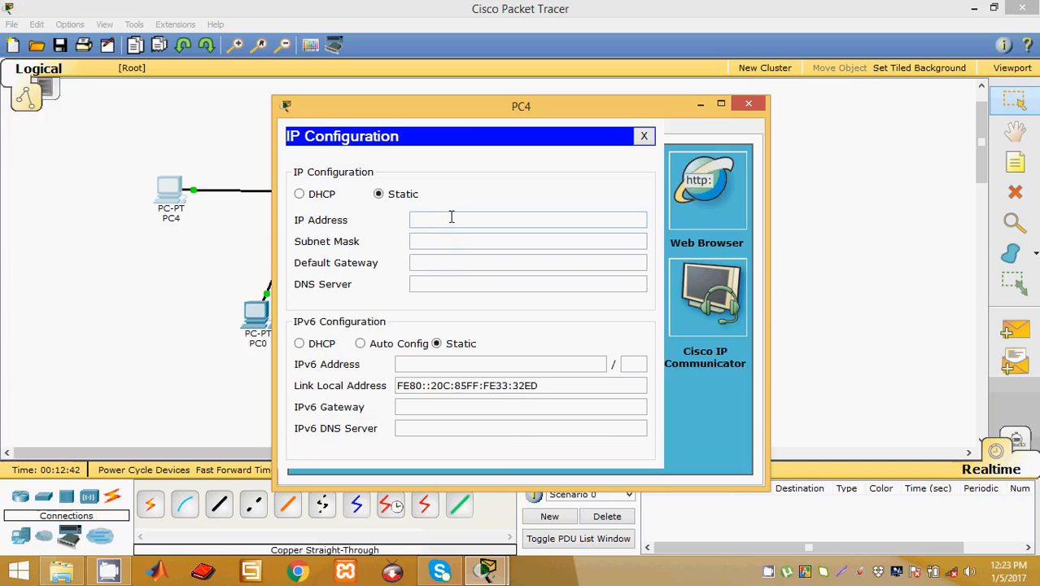
pyautogui.moveTo(467, 108); pyautogui.dragTo(667, 80)
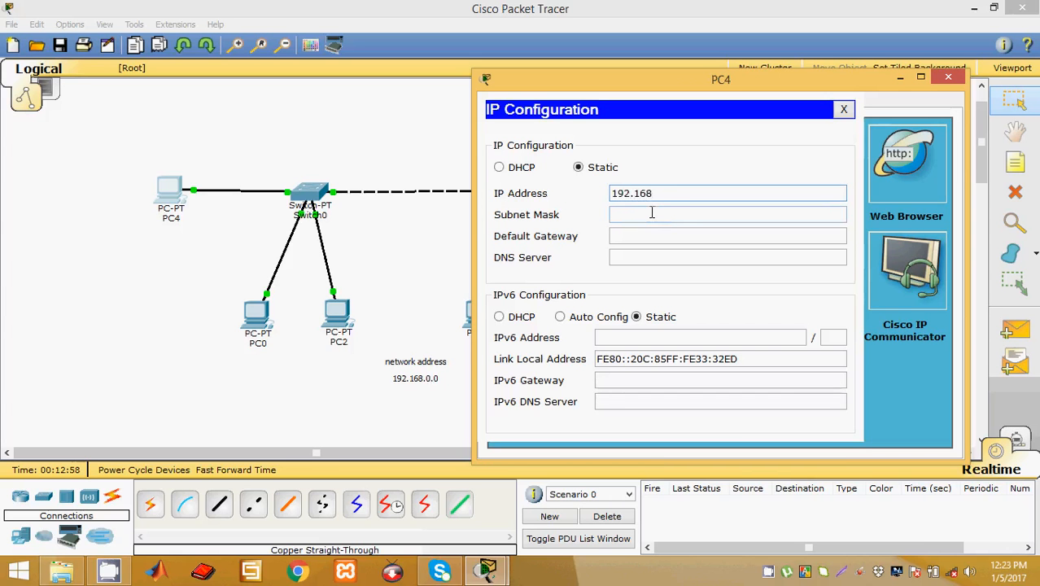
pyautogui.write('0.1')
pyautogui.doubleClick(659, 215)
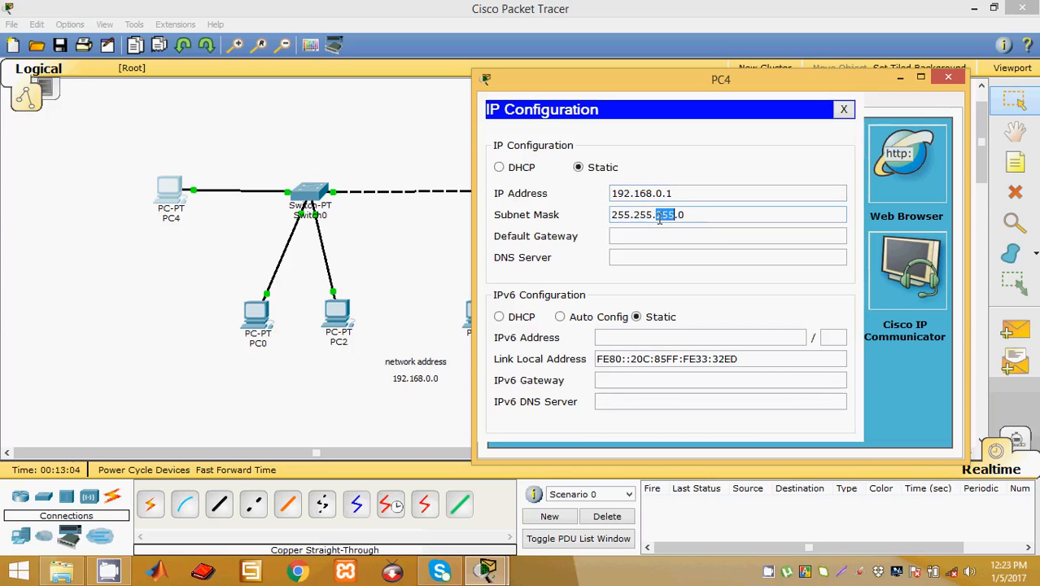
pyautogui.click(690, 216)
pyautogui.moveTo(612, 215); pyautogui.dragTo(696, 217)
pyautogui.click(706, 215)
pyautogui.click(952, 79)
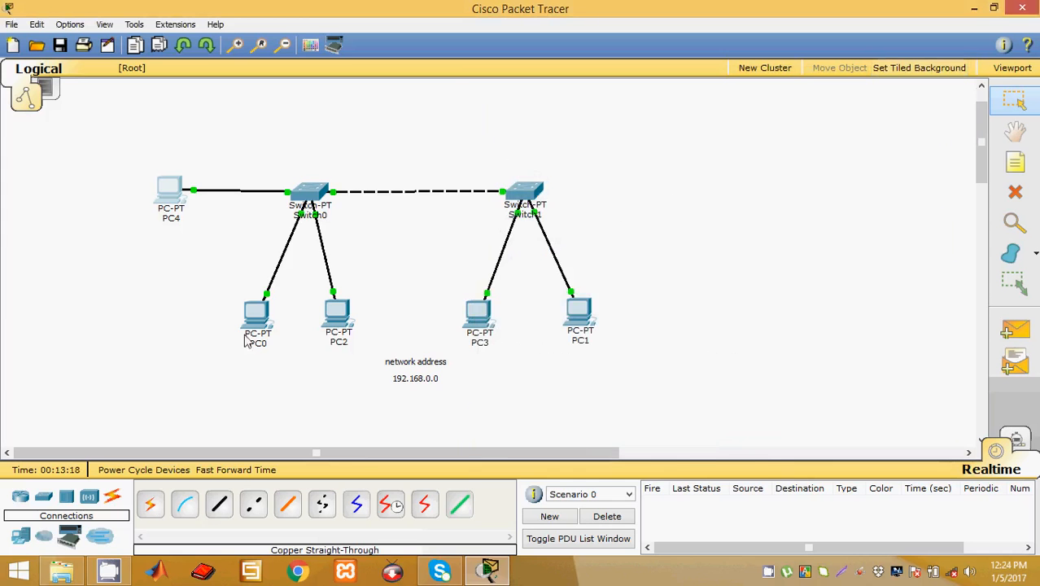
# Step: Give PC0 and PC2 (192.168.0.3) static addresses with mask 255.255.255.0
pyautogui.click(257, 322)
pyautogui.click(343, 205)
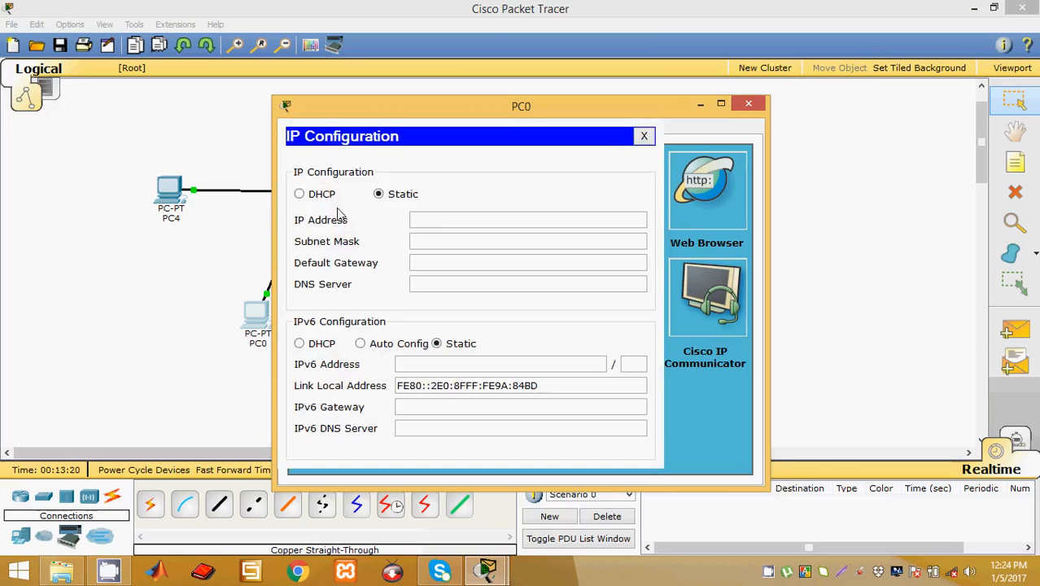
pyautogui.click(505, 242)
pyautogui.click(747, 103)
pyautogui.click(348, 309)
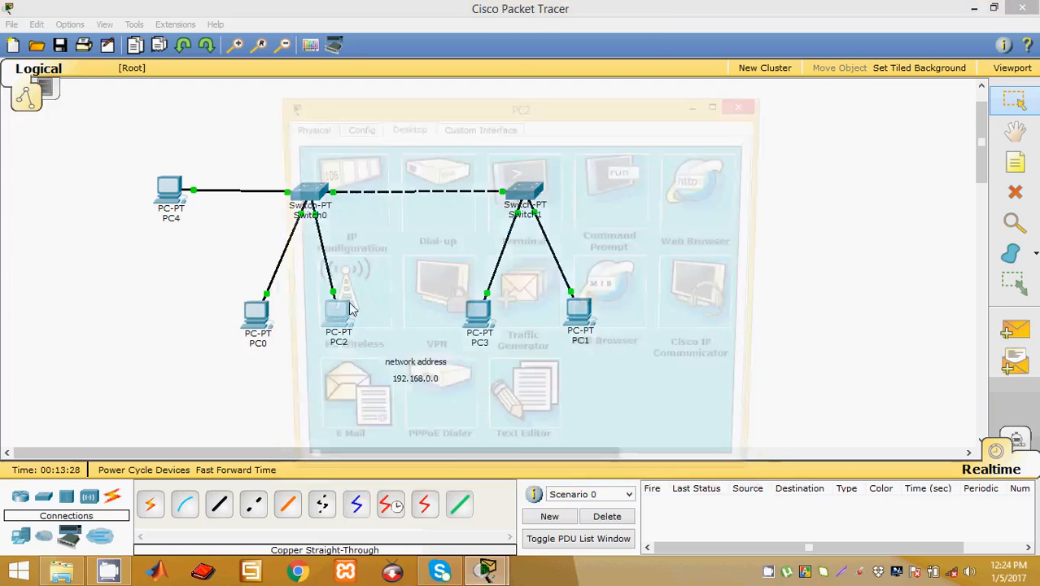
pyautogui.click(379, 171)
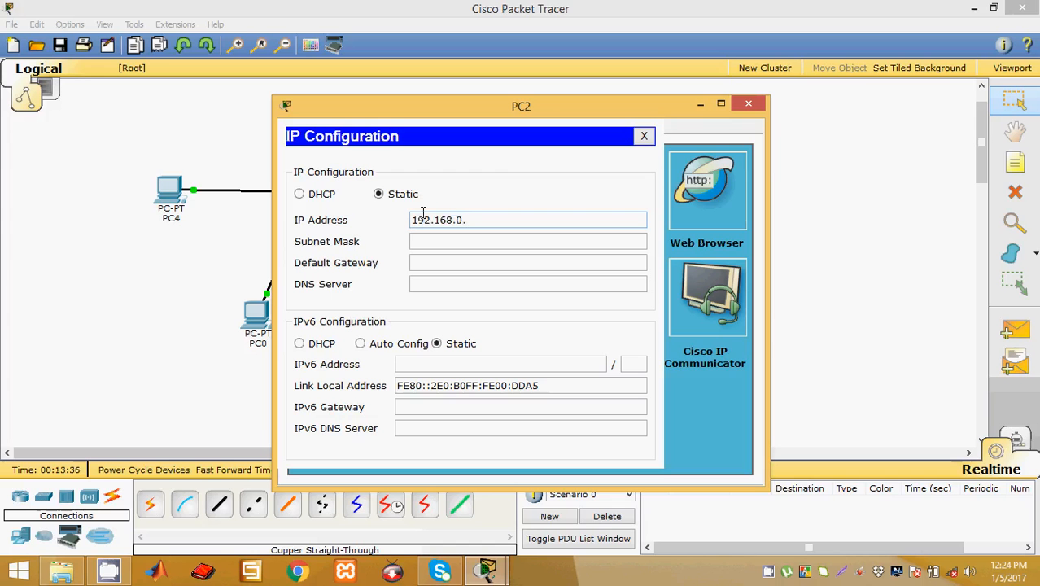
pyautogui.click(539, 240)
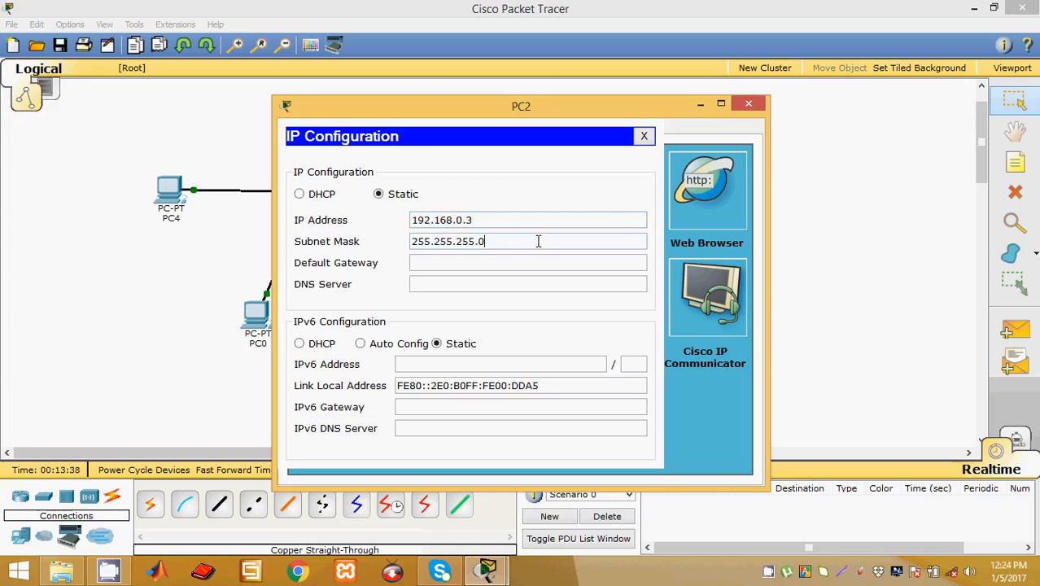
pyautogui.click(747, 109)
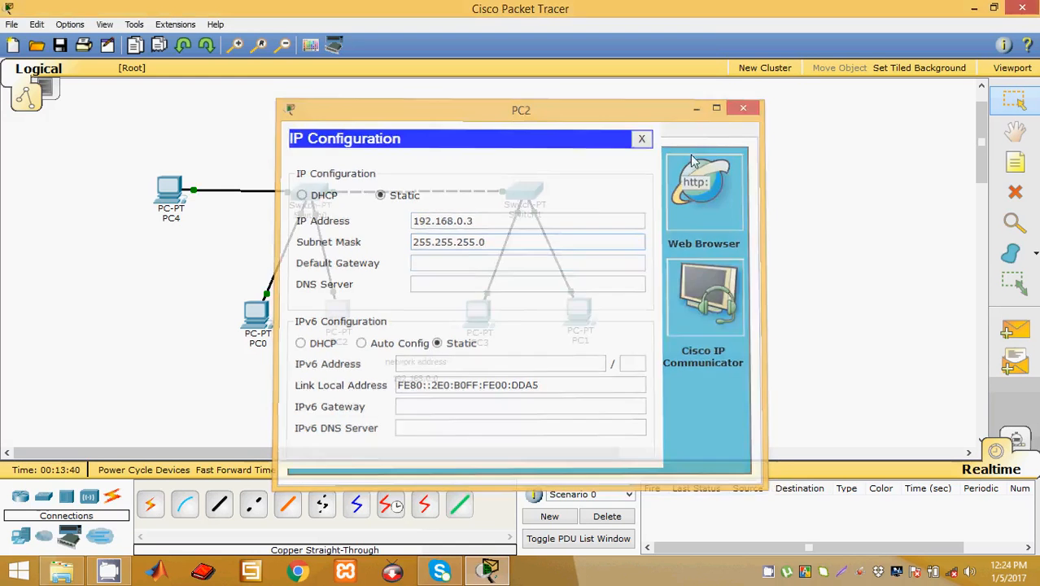
# Step: Set PC3 to 192.168.0.4 and PC1 to 192.168.0.5, both with mask 255.255.255.0
pyautogui.click(478, 313)
pyautogui.click(365, 196)
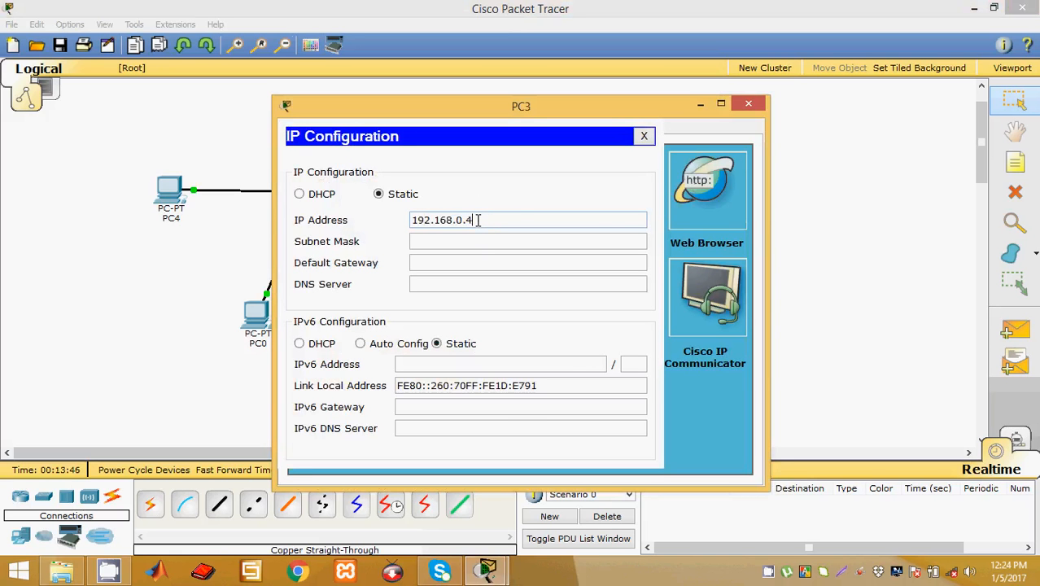
pyautogui.write('192.168.0.4')
pyautogui.click(488, 241)
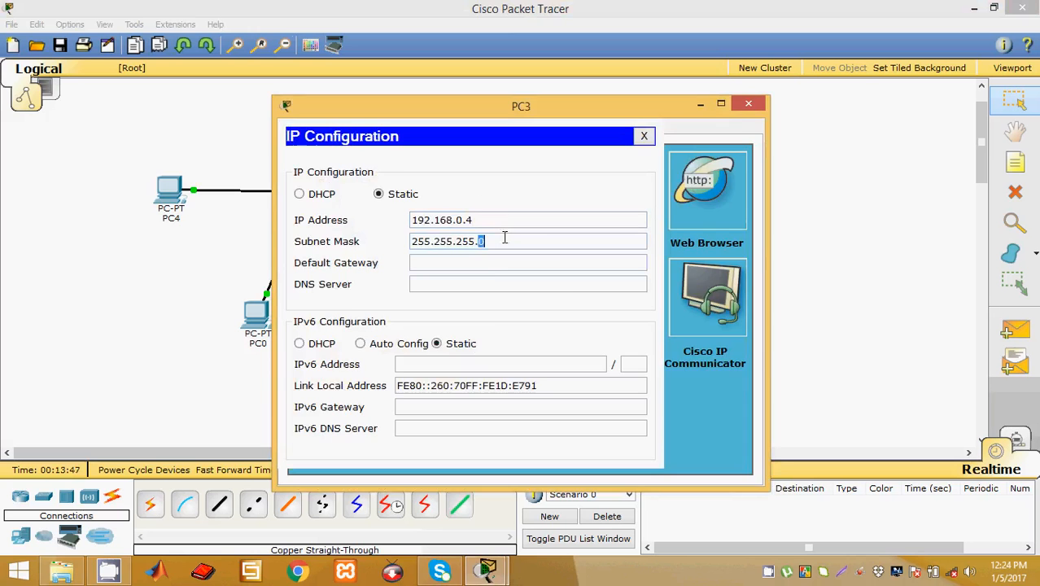
pyautogui.click(746, 105)
pyautogui.click(578, 304)
pyautogui.click(355, 201)
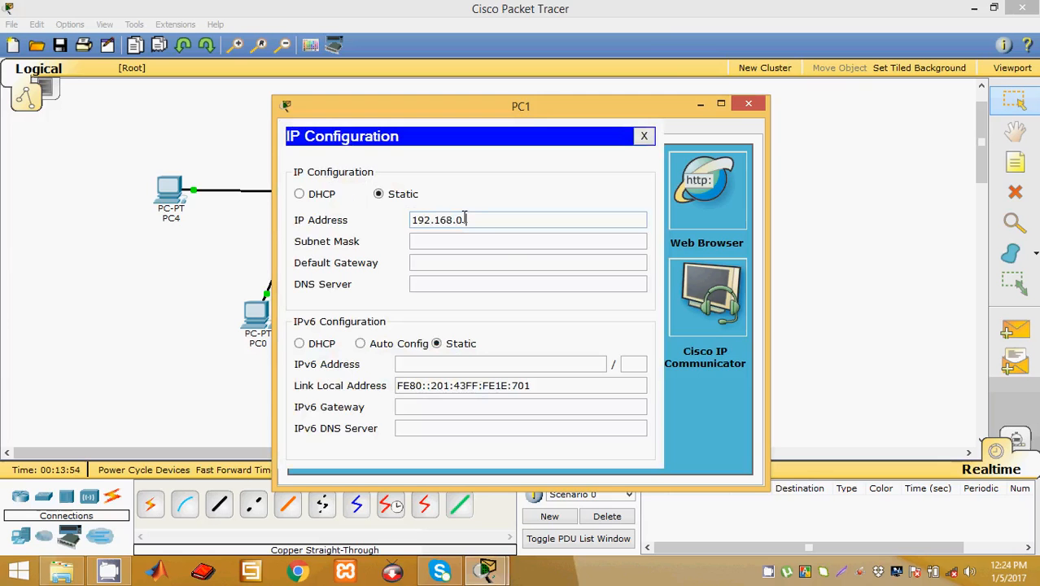
pyautogui.click(478, 238)
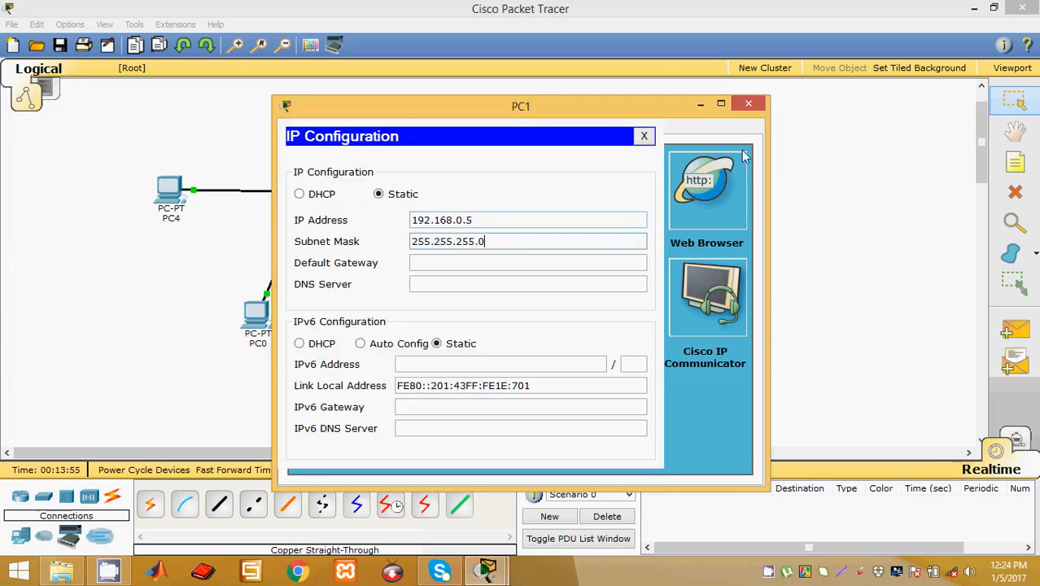
pyautogui.click(747, 104)
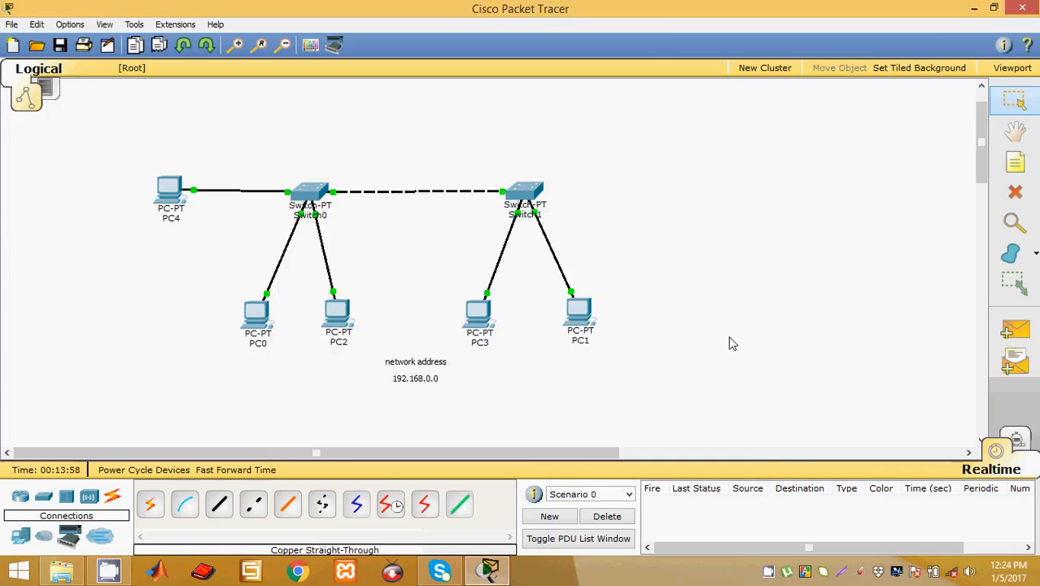
# Step: Send a simple PDU from PC4 to PC1 and check it shows Successful
pyautogui.click(1027, 338)
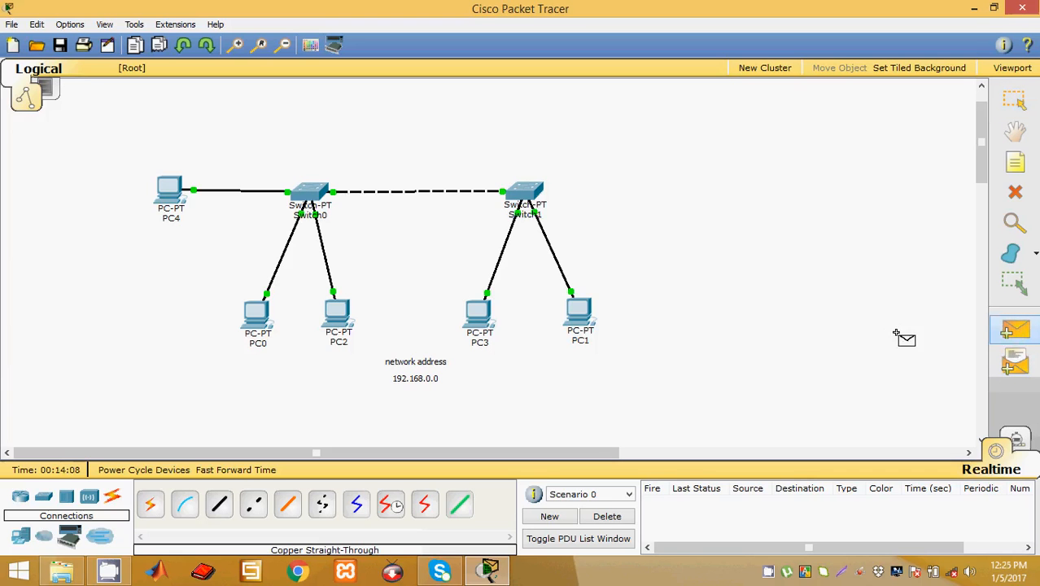
pyautogui.click(167, 189)
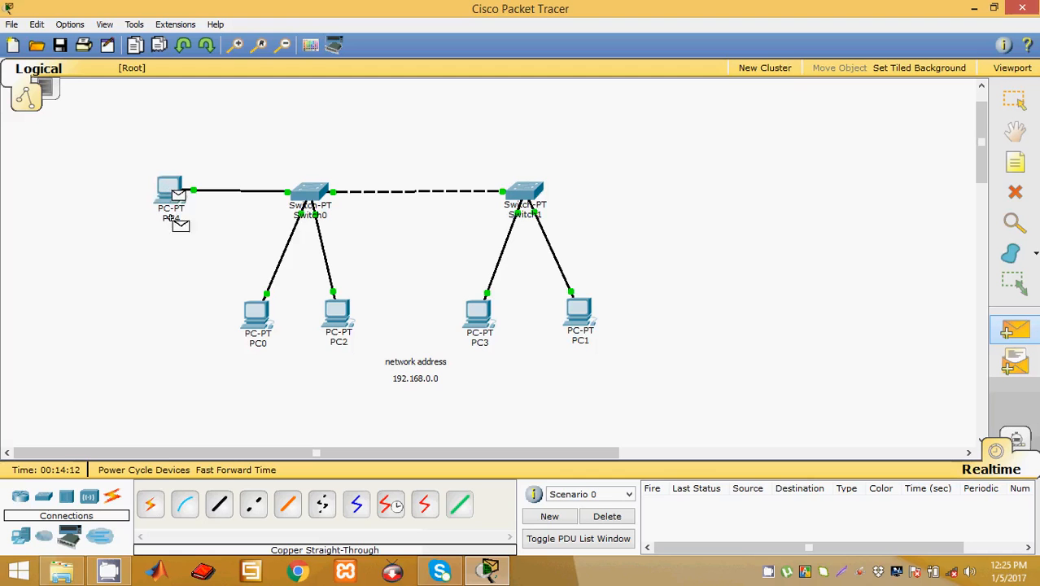
pyautogui.click(579, 311)
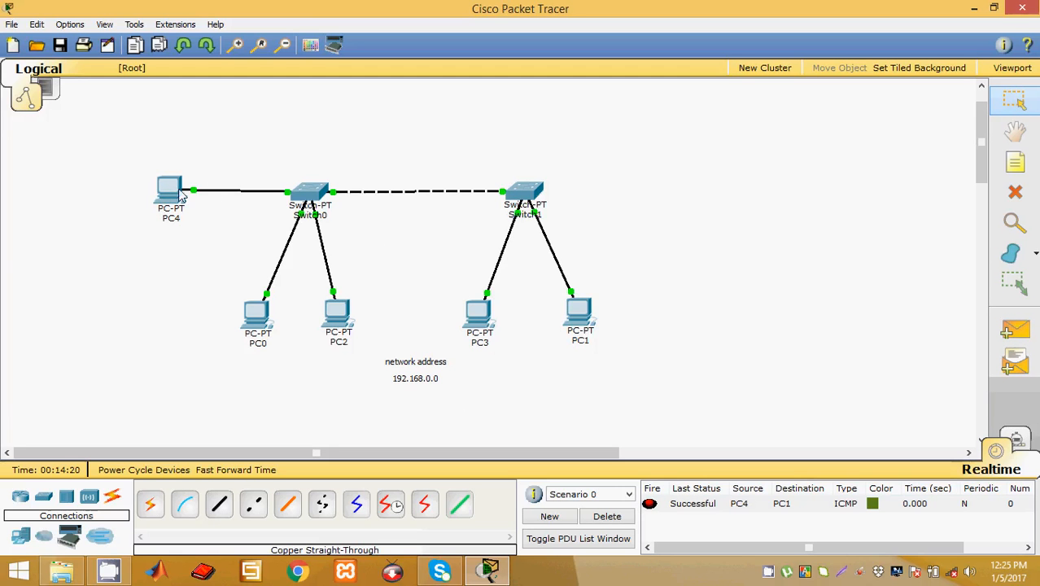
pyautogui.moveTo(581, 329)
# Step: Clear PC1's IP address and subnet mask, then close its window
pyautogui.click(583, 325)
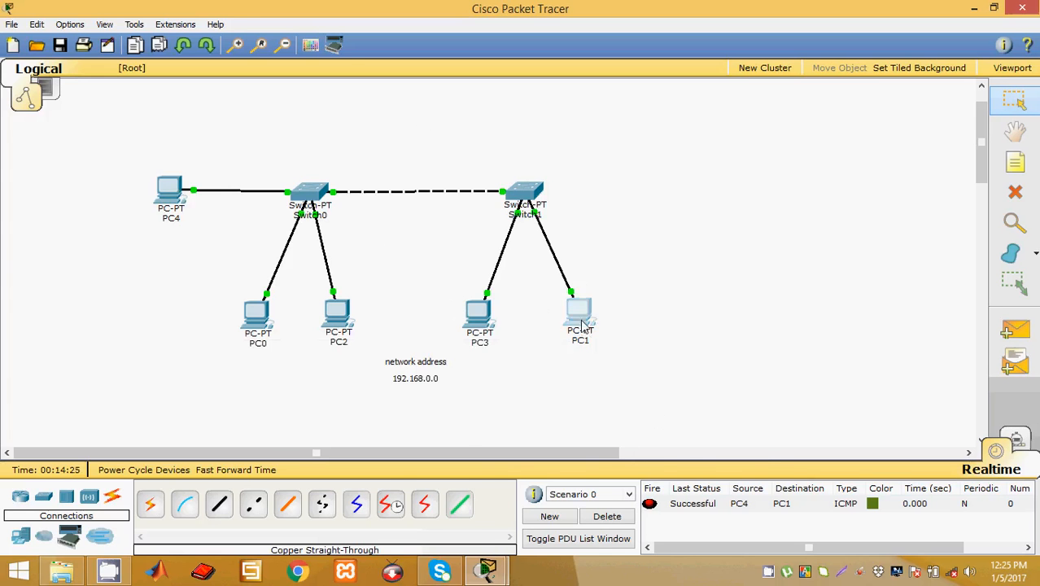
pyautogui.click(345, 175)
pyautogui.moveTo(489, 221); pyautogui.dragTo(262, 206)
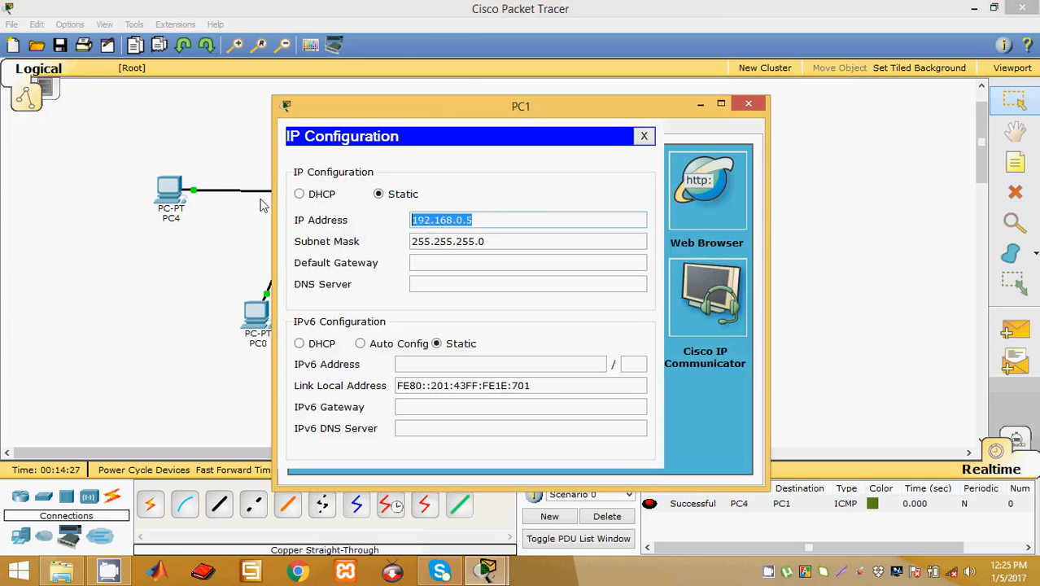
pyautogui.press('BackSpace')
pyautogui.click(471, 242)
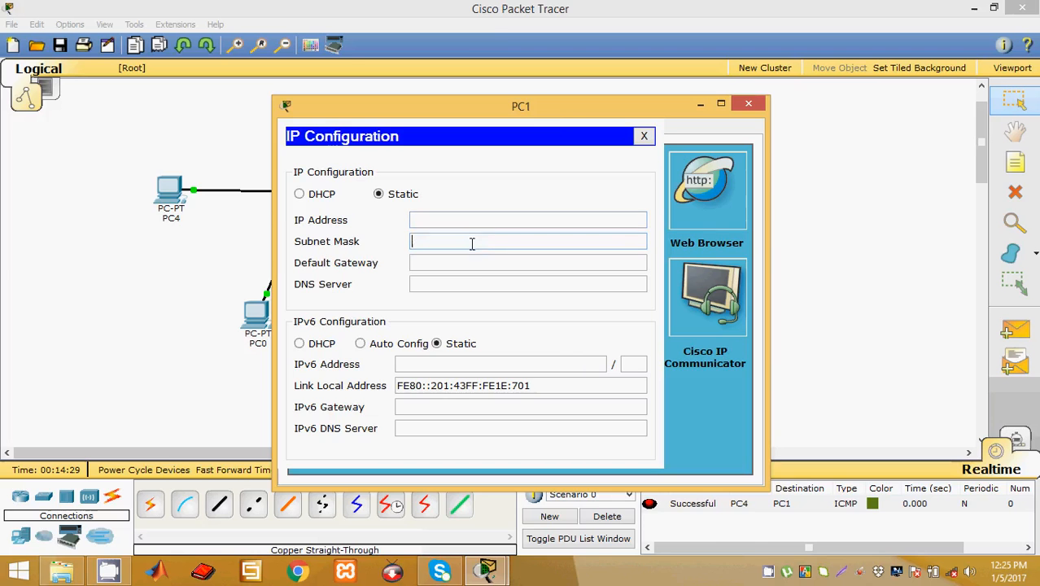
pyautogui.moveTo(505, 104); pyautogui.dragTo(734, 361)
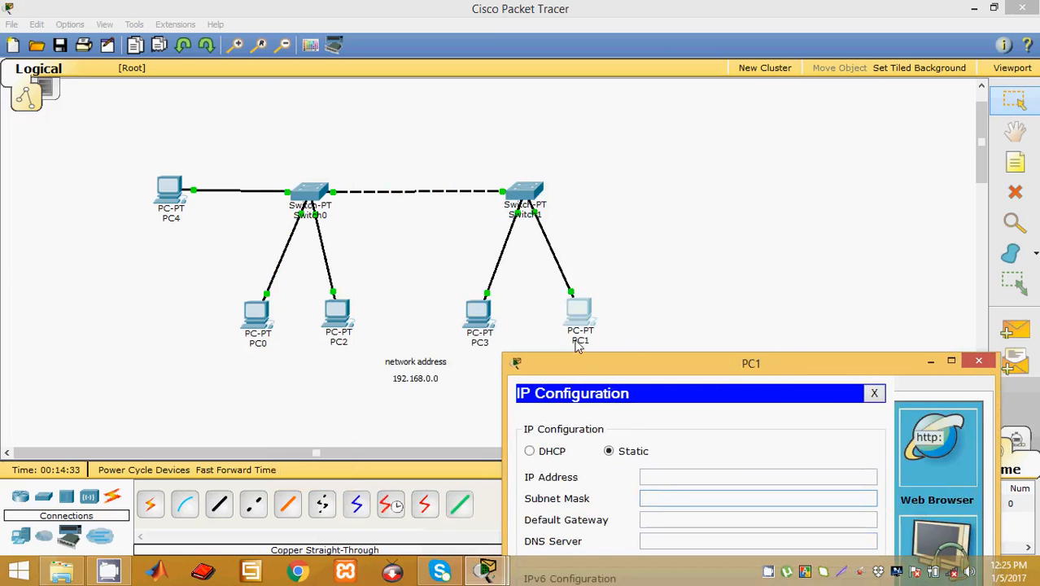
pyautogui.moveTo(783, 371); pyautogui.dragTo(750, 294)
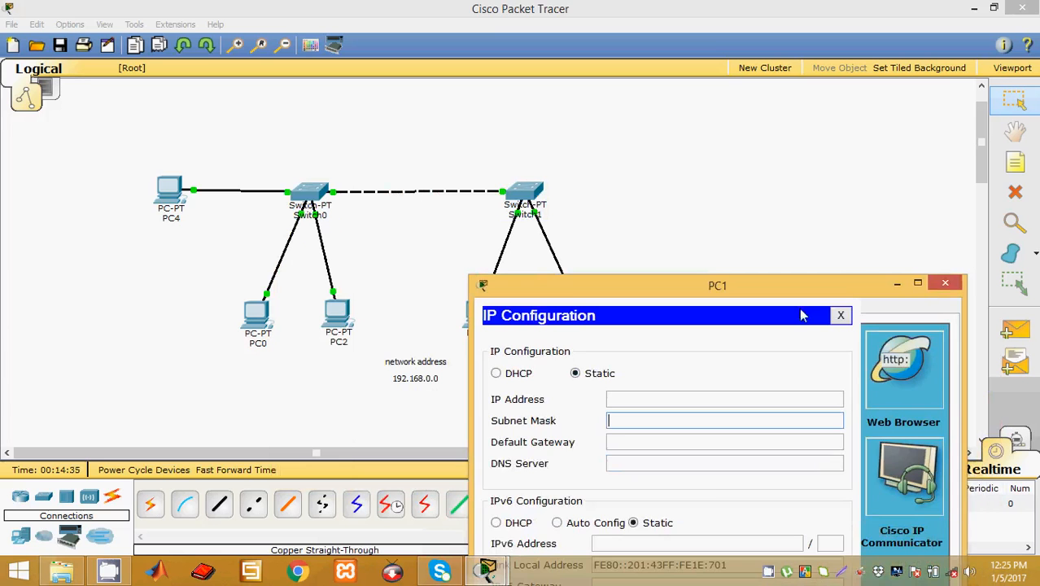
pyautogui.click(946, 284)
# Step: Try a simple PDU from PC4 to PC1 and dismiss the No Functional Ports warnings
pyautogui.click(1017, 329)
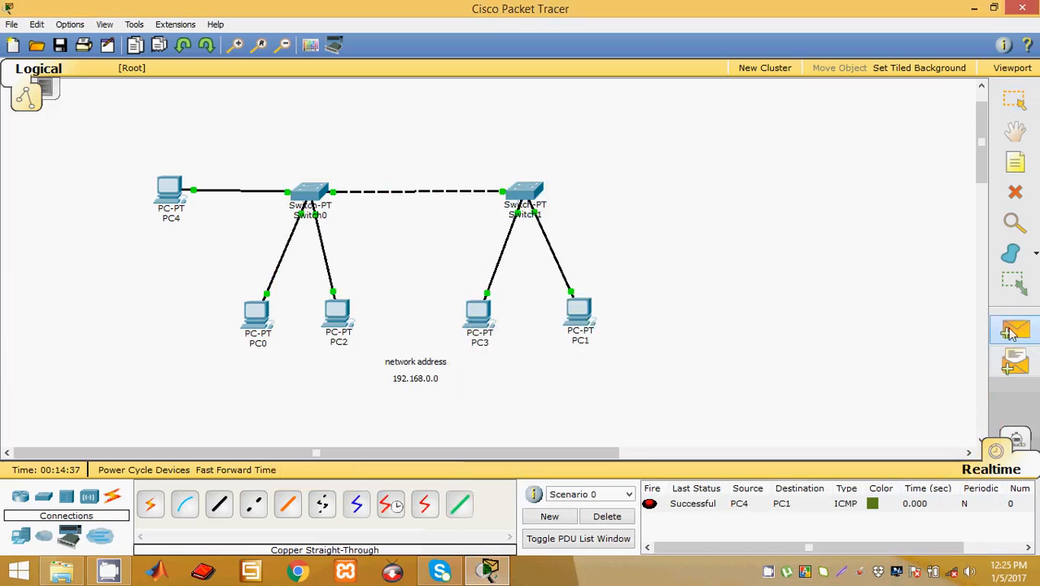
pyautogui.click(162, 193)
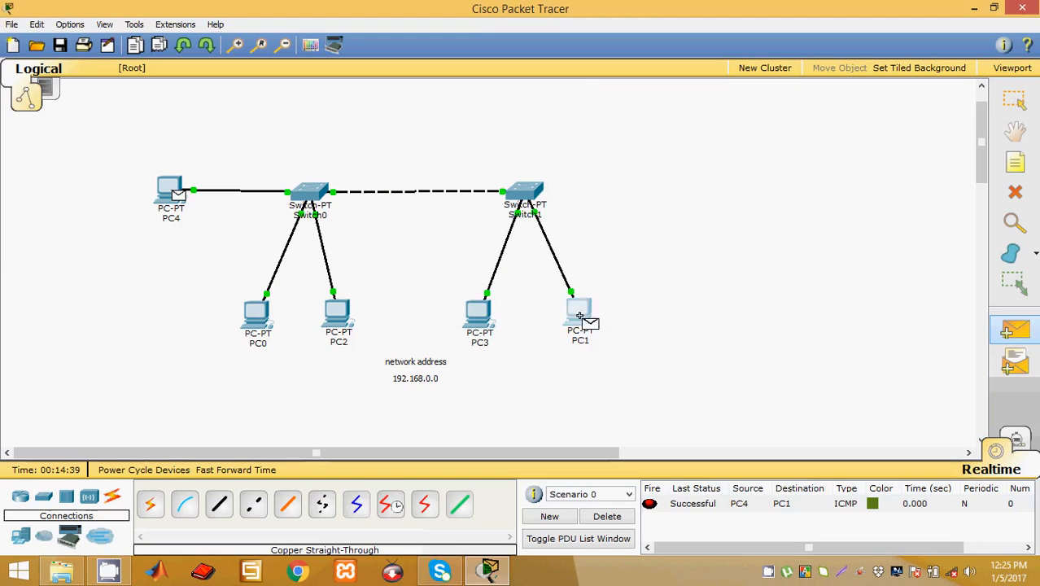
pyautogui.click(580, 314)
pyautogui.click(587, 300)
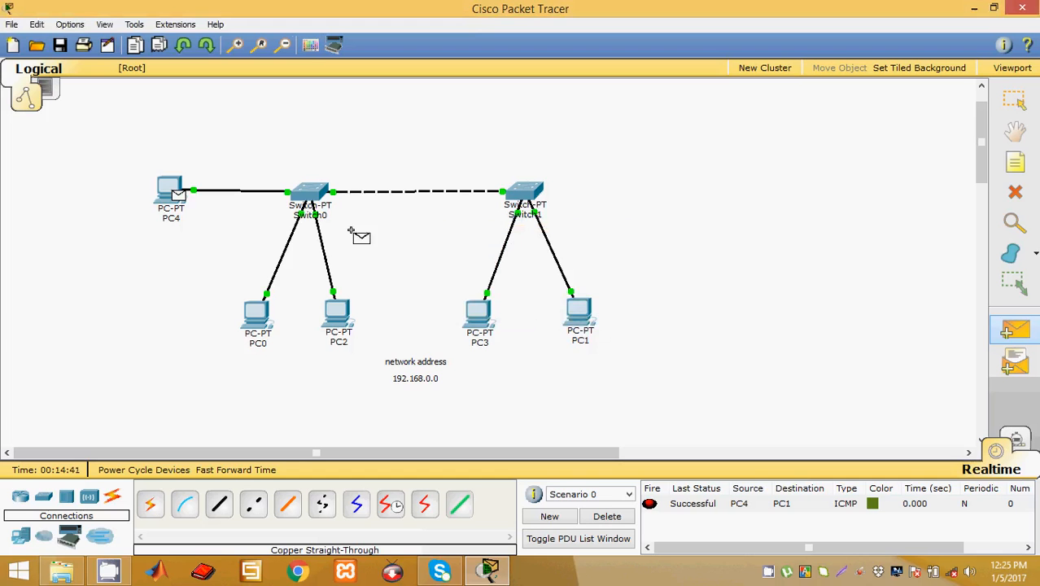
pyautogui.click(574, 326)
pyautogui.click(589, 299)
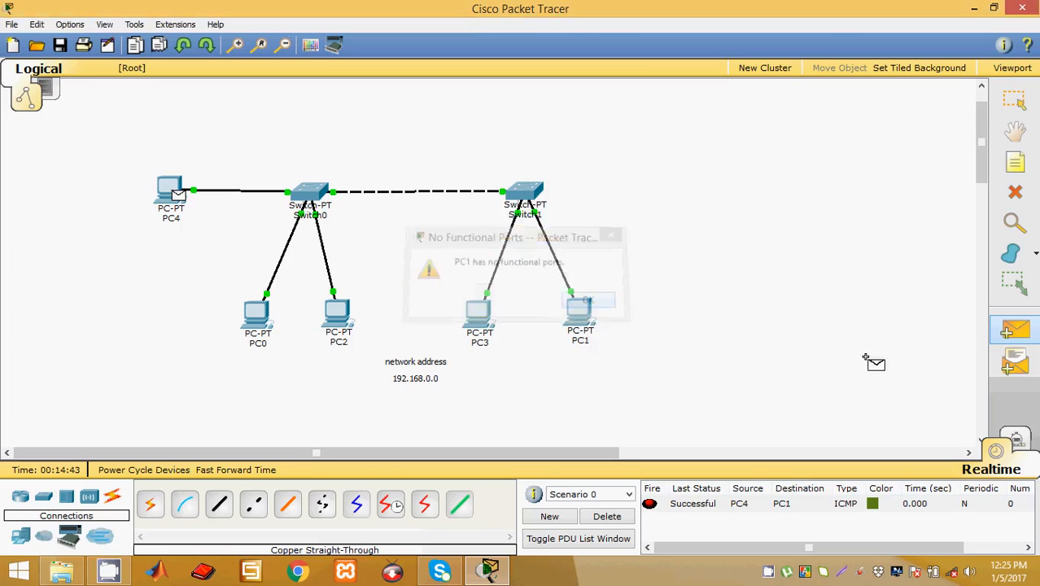
pyautogui.click(1014, 99)
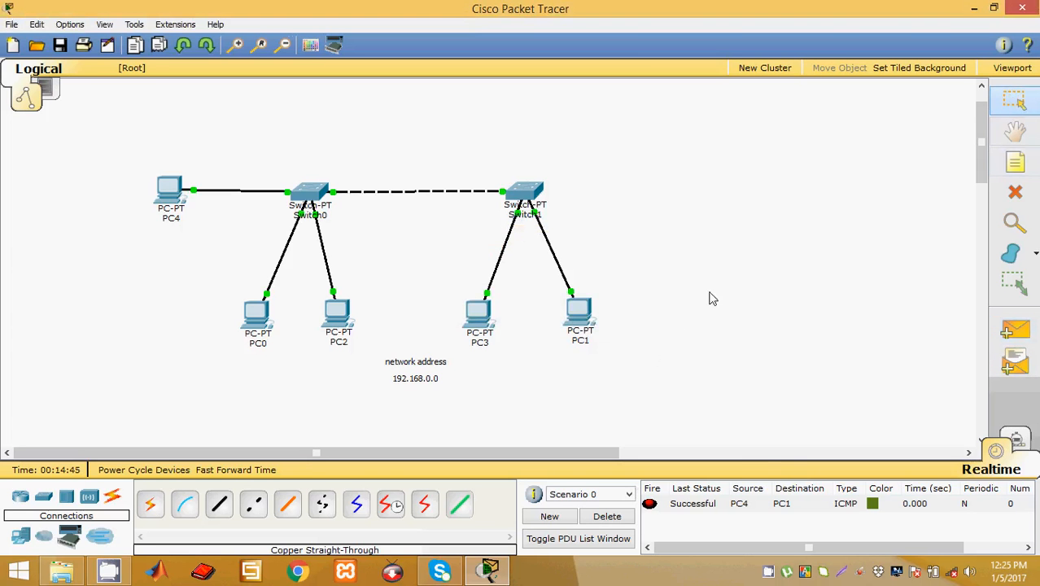
# Step: Give PC1 a 192.168 static address with the default 255.255.255.0 mask
pyautogui.click(579, 315)
pyautogui.click(343, 209)
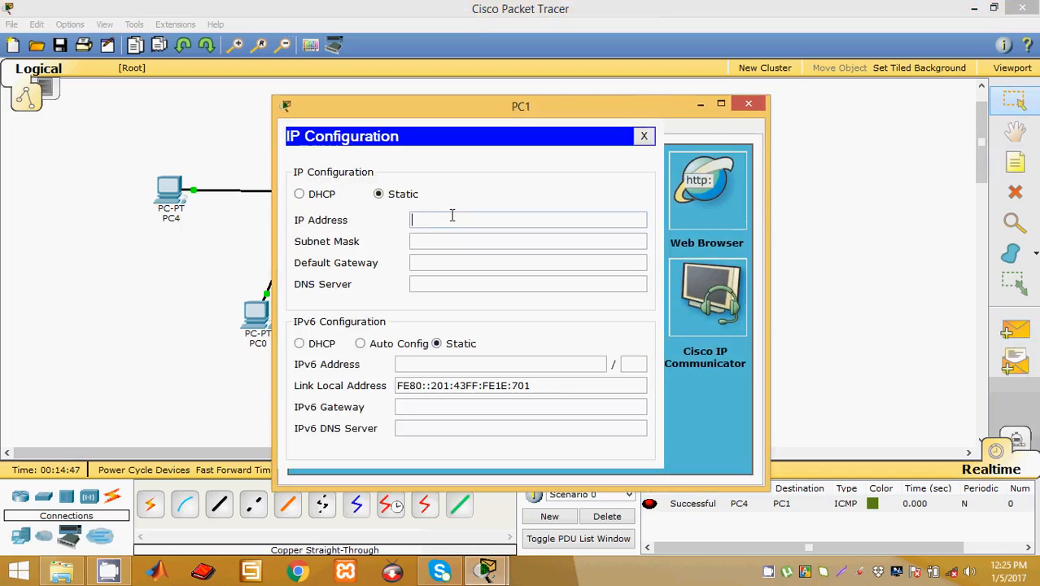
pyautogui.write('192.168.0.5')
pyautogui.click(472, 241)
pyautogui.click(748, 103)
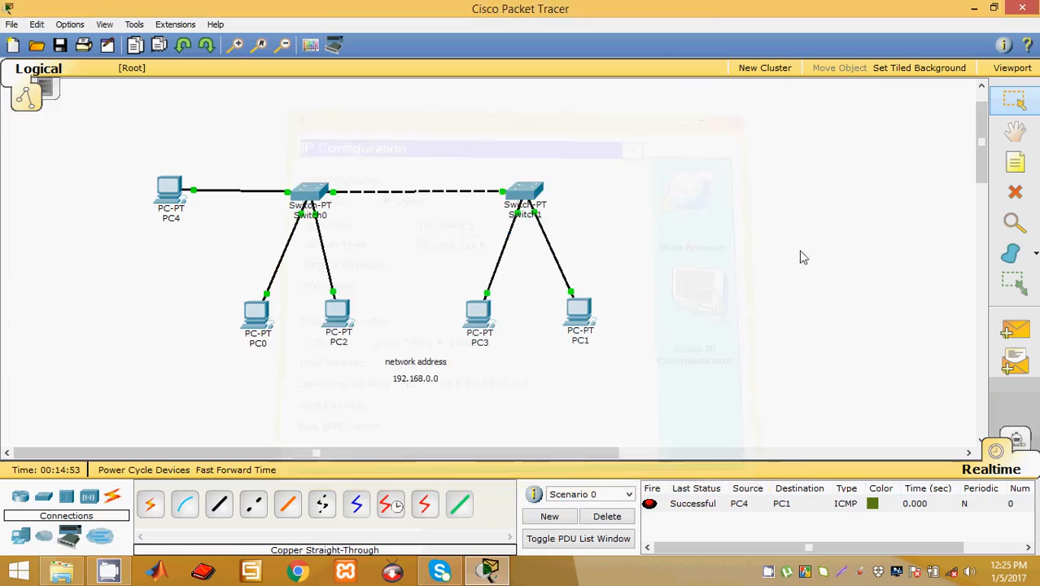
# Step: Ping from PC1 to PC4 with a simple PDU, then clear the results list
pyautogui.click(1015, 329)
pyautogui.click(579, 313)
pyautogui.click(169, 192)
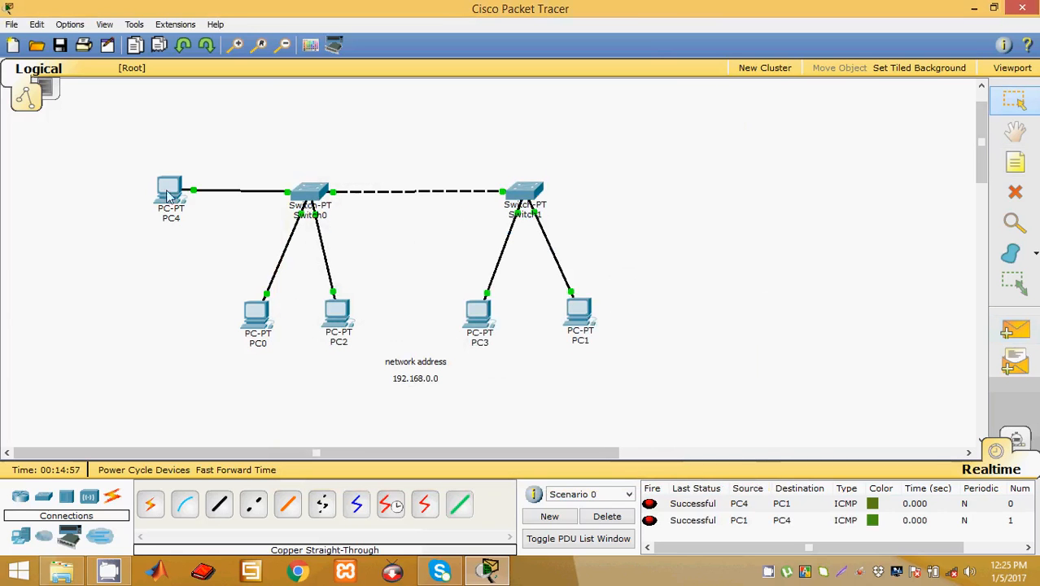
pyautogui.click(607, 516)
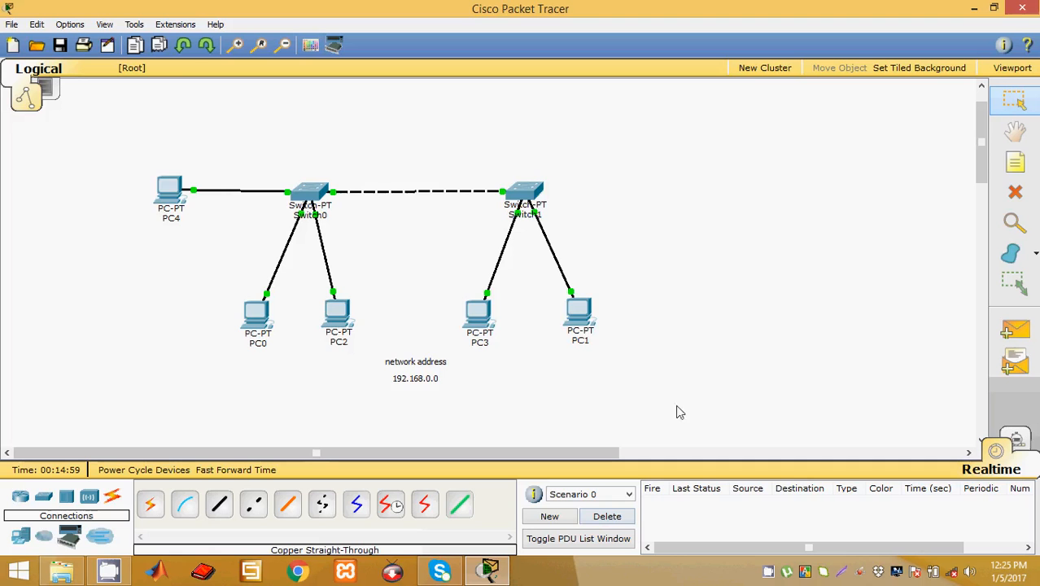
pyautogui.moveTo(678, 412); pyautogui.dragTo(114, 163)
# Step: Ping from PC4 to PC0 with a simple PDU, then delete its result
pyautogui.click(1017, 333)
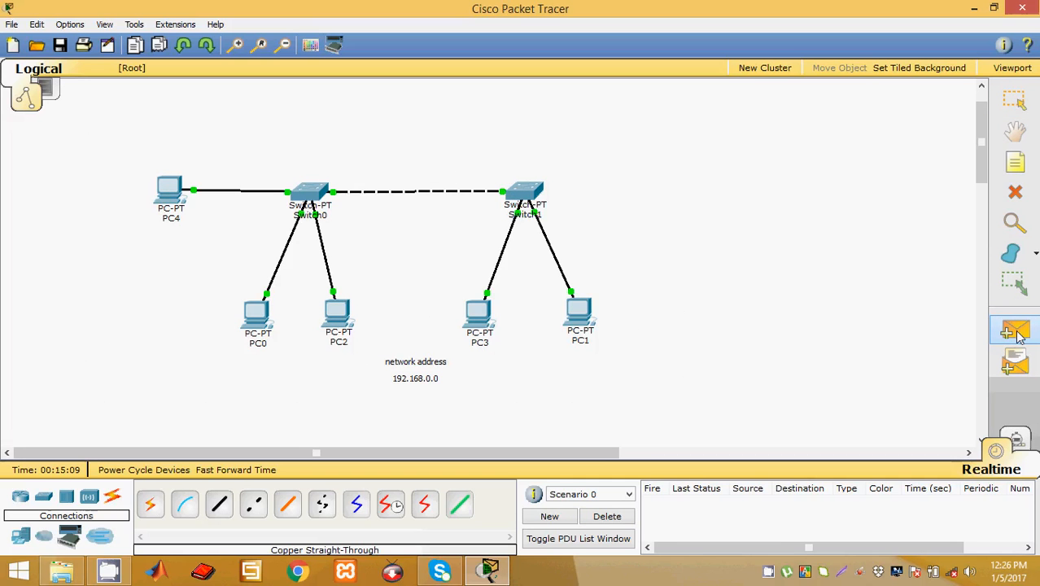
pyautogui.click(175, 185)
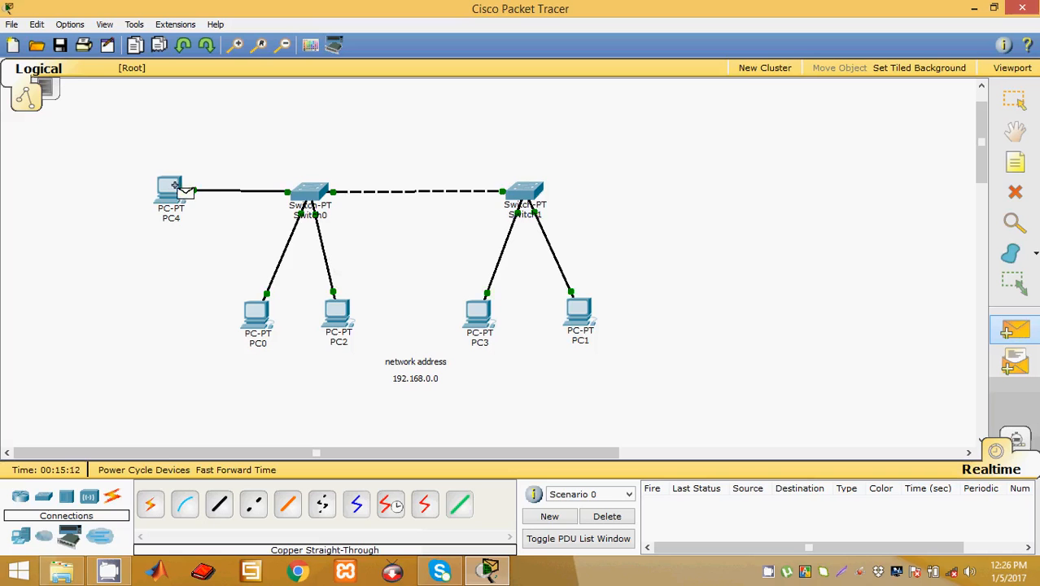
pyautogui.click(257, 314)
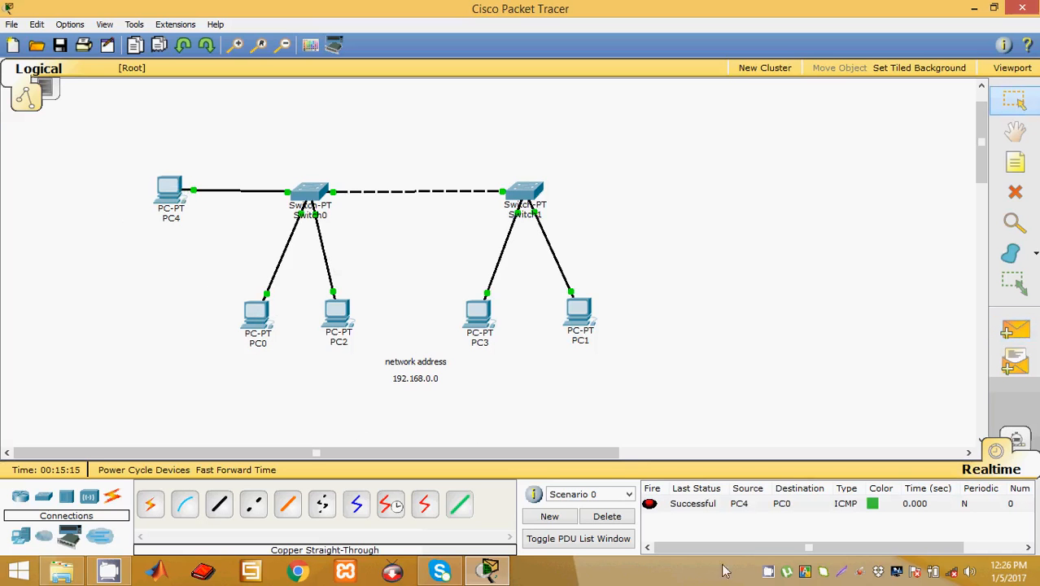
pyautogui.click(606, 516)
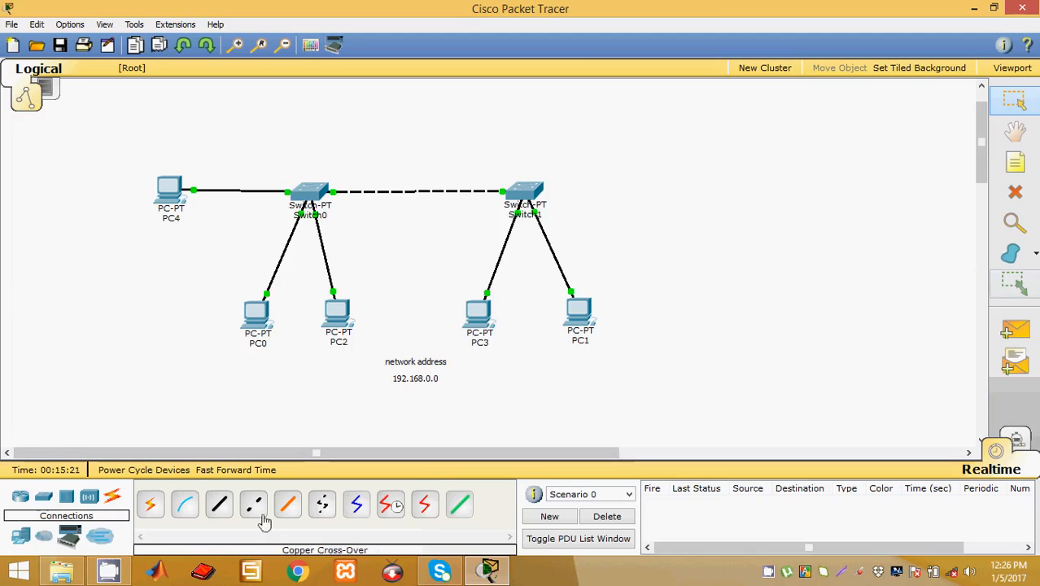
# Step: Place generic Switch2 right of Switch1 and PC5 below it, then start a note under PC5
pyautogui.click(43, 498)
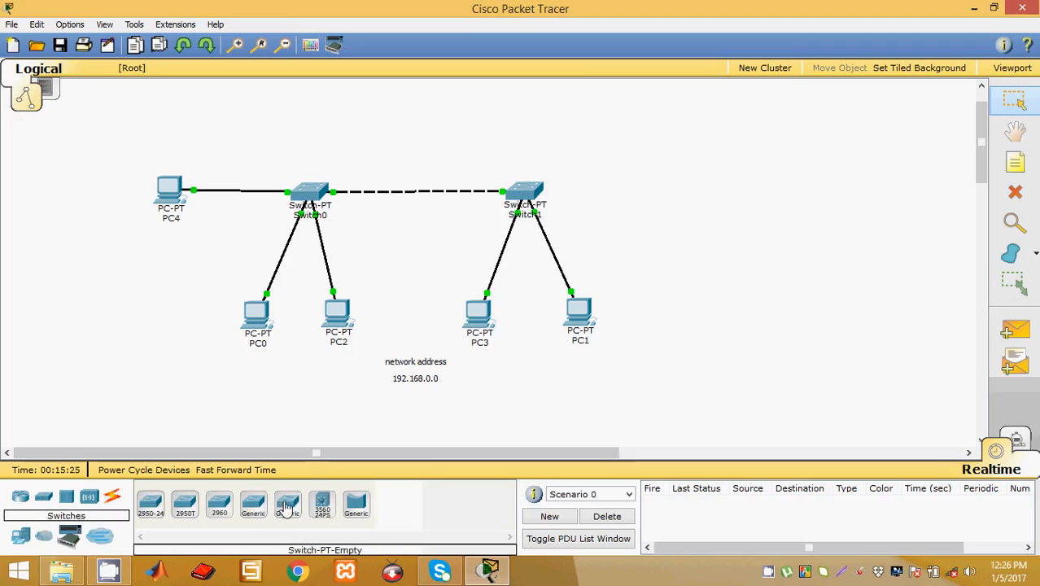
pyautogui.click(254, 505)
pyautogui.click(695, 191)
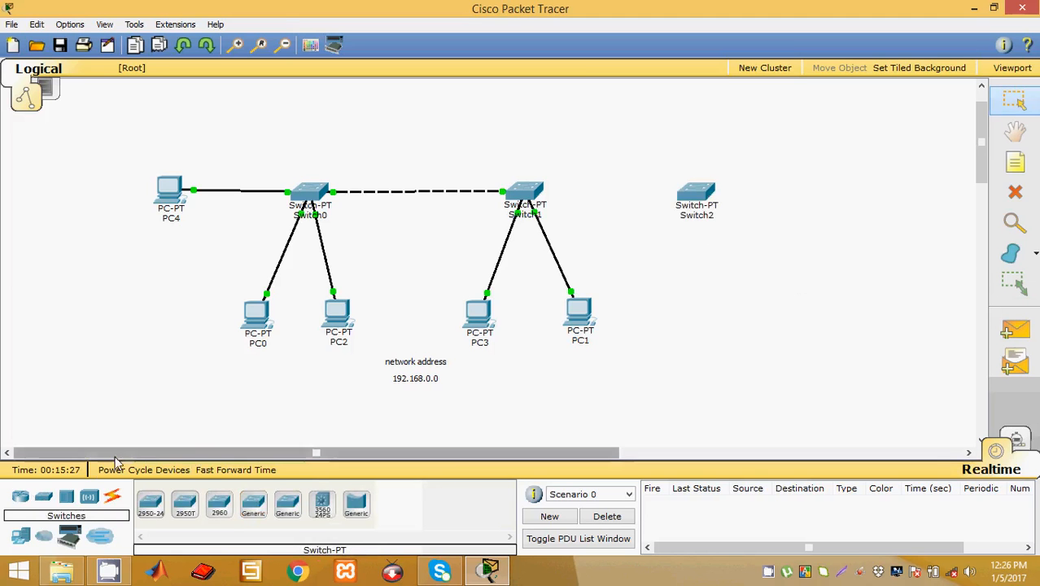
pyautogui.click(20, 535)
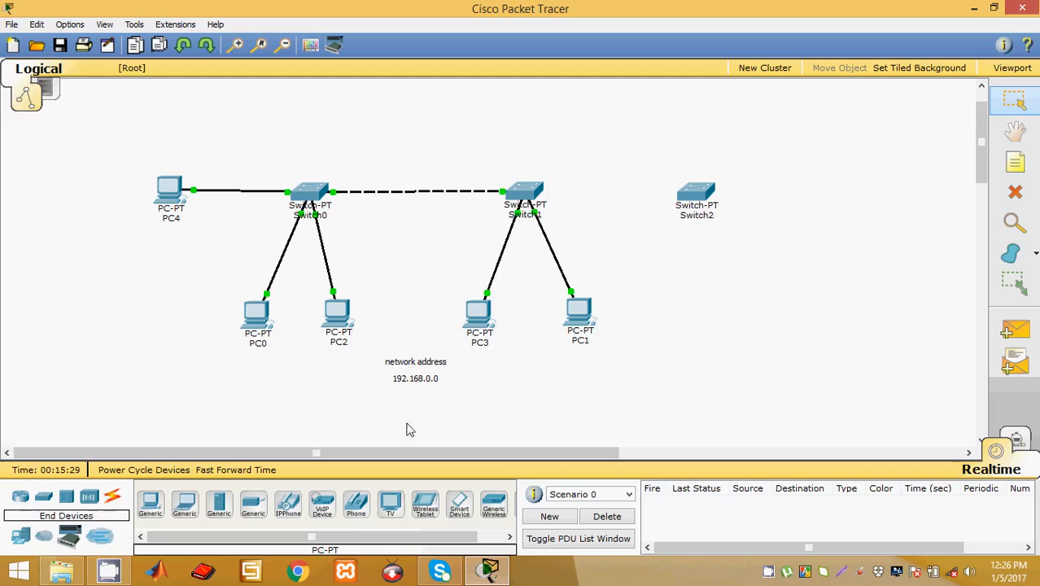
pyautogui.click(150, 505)
pyautogui.click(696, 319)
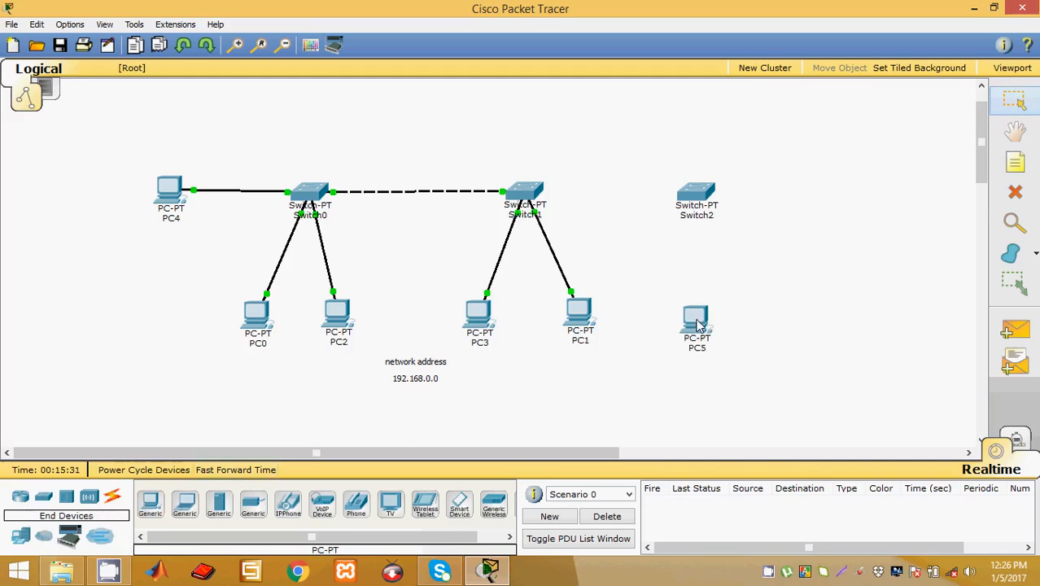
pyautogui.click(645, 399)
# Step: Write the 172.168.10.0 note and cable Switch2 FastEthernet0/1 to PC5 FastEthernet0 with straight-through copper
pyautogui.write('172.168.10.0')
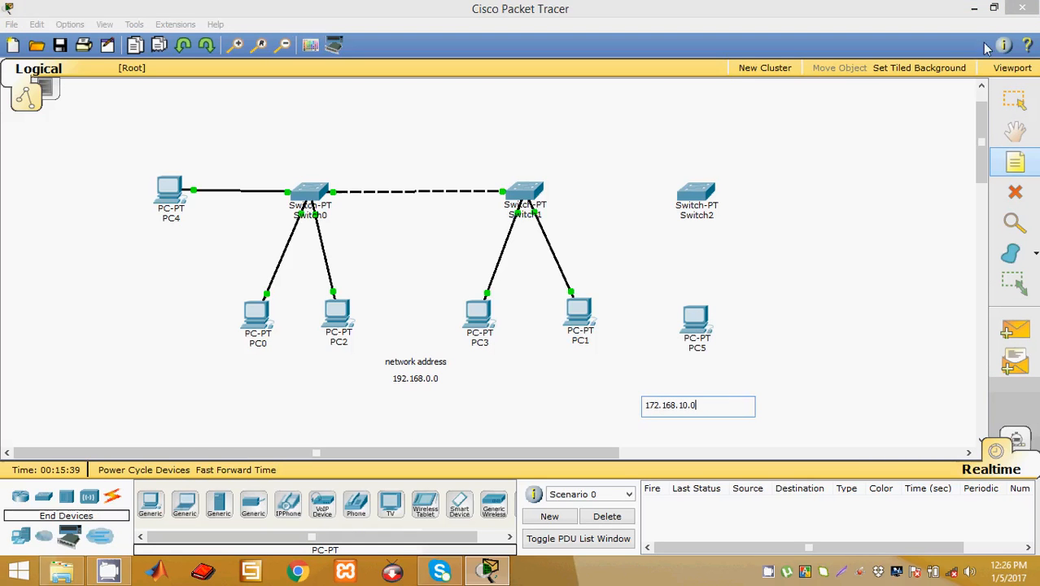
pyautogui.press('Escape')
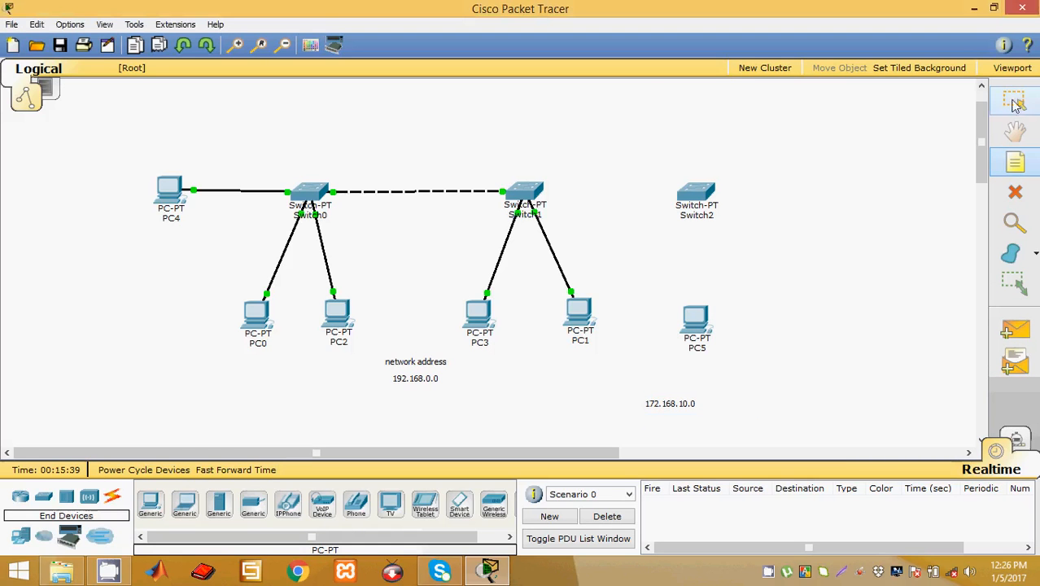
pyautogui.click(112, 496)
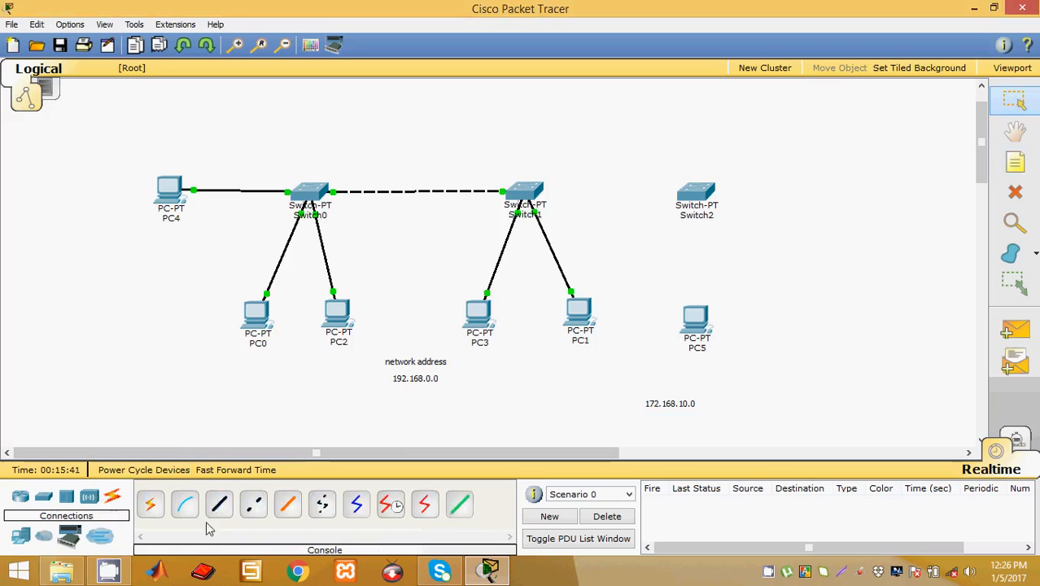
pyautogui.click(219, 504)
pyautogui.click(696, 194)
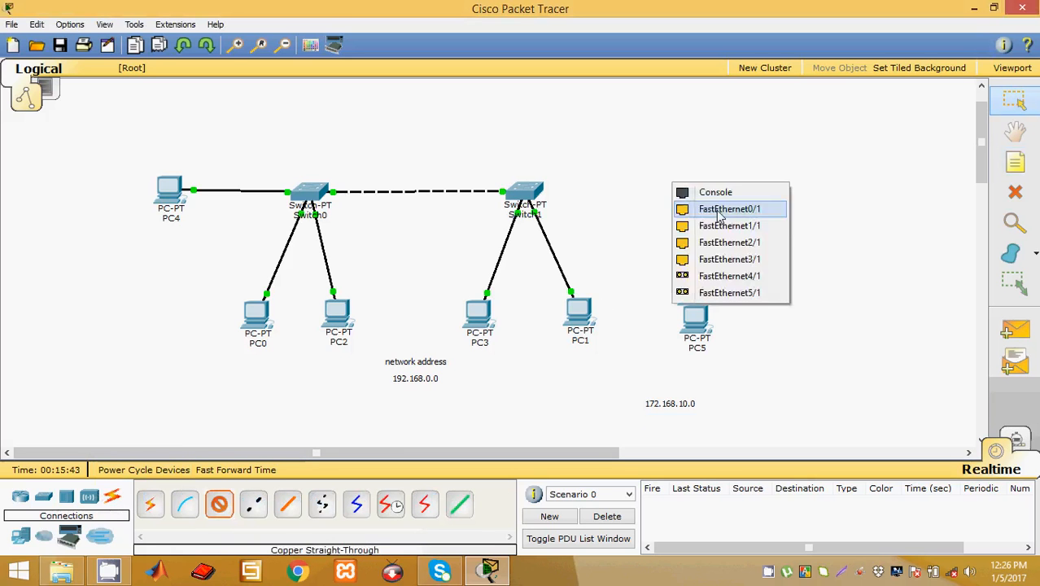
pyautogui.click(718, 208)
pyautogui.click(698, 319)
pyautogui.click(733, 332)
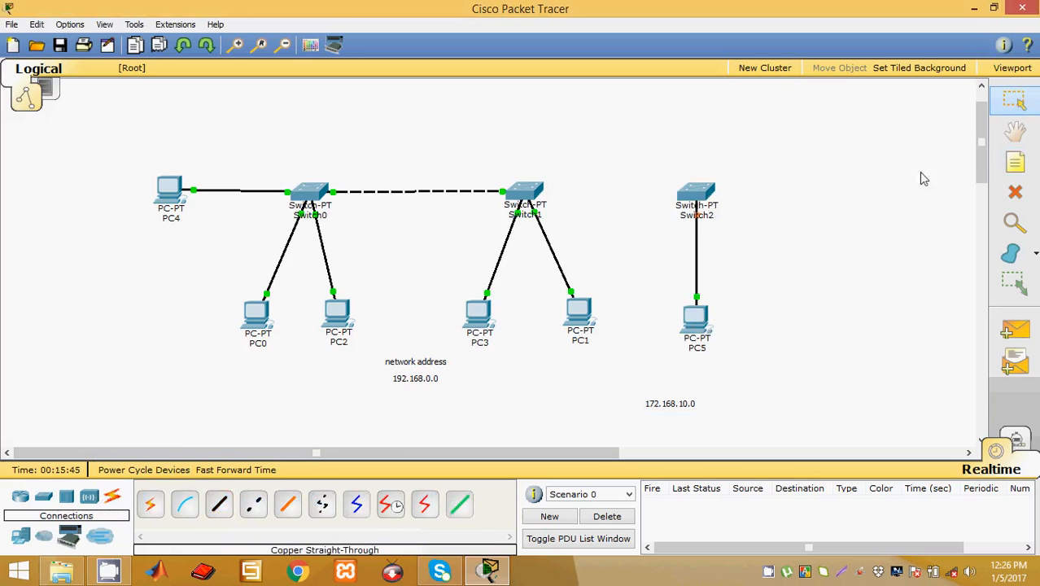
# Step: Link Switch1 to Switch2's FastEthernet2/1 with a copper cross-over cable
pyautogui.click(256, 506)
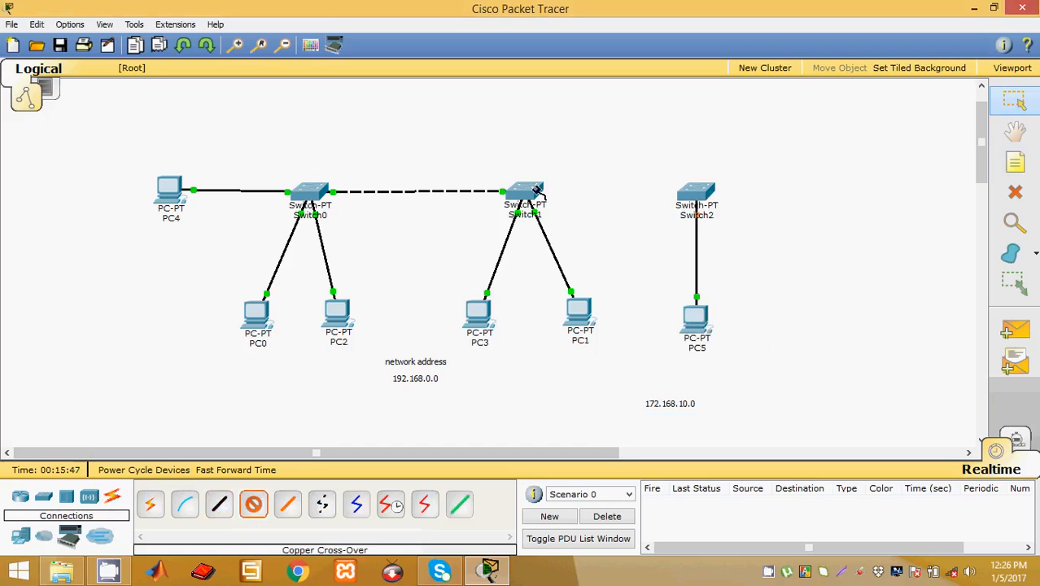
pyautogui.click(535, 191)
pyautogui.click(567, 200)
pyautogui.click(694, 192)
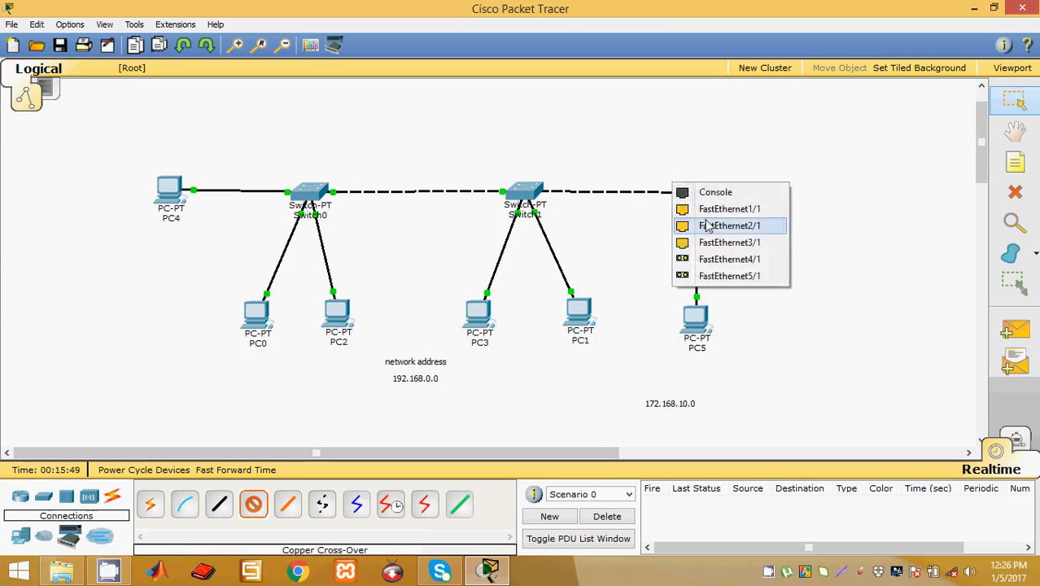
pyautogui.click(705, 223)
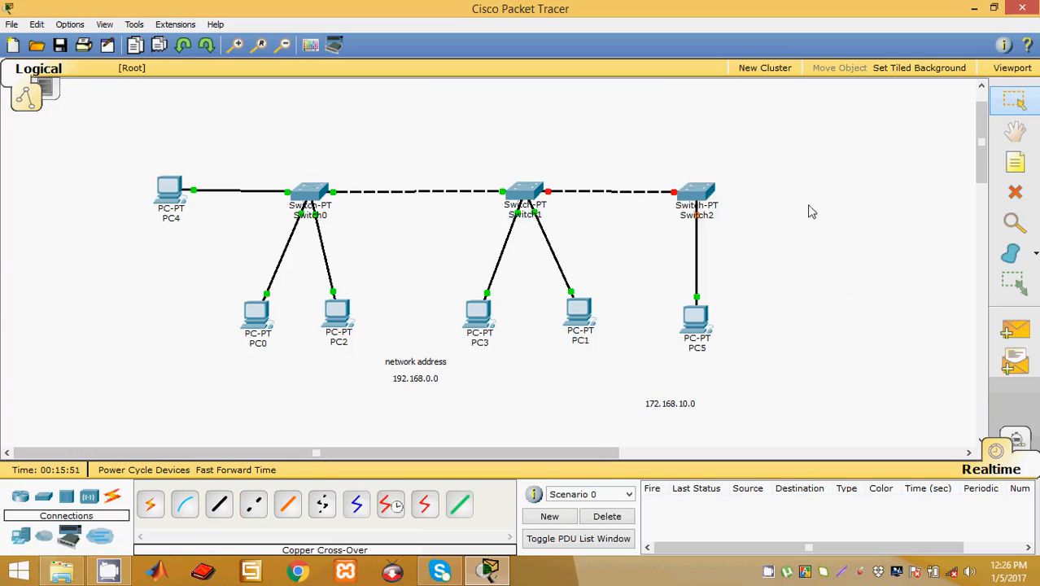
# Step: Move the 172.168.10.0 label under PC5 and set PC5 to 172.168.10.1, mask 255.255.0.0
pyautogui.moveTo(681, 407); pyautogui.dragTo(705, 380)
pyautogui.click(699, 328)
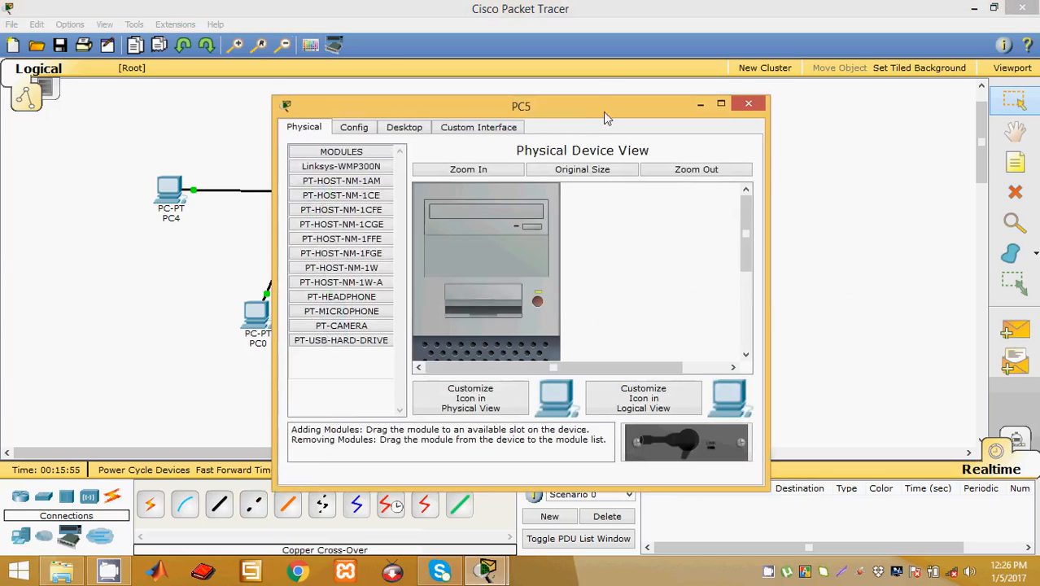
pyautogui.moveTo(603, 112); pyautogui.dragTo(341, 100)
pyautogui.click(181, 116)
pyautogui.click(122, 179)
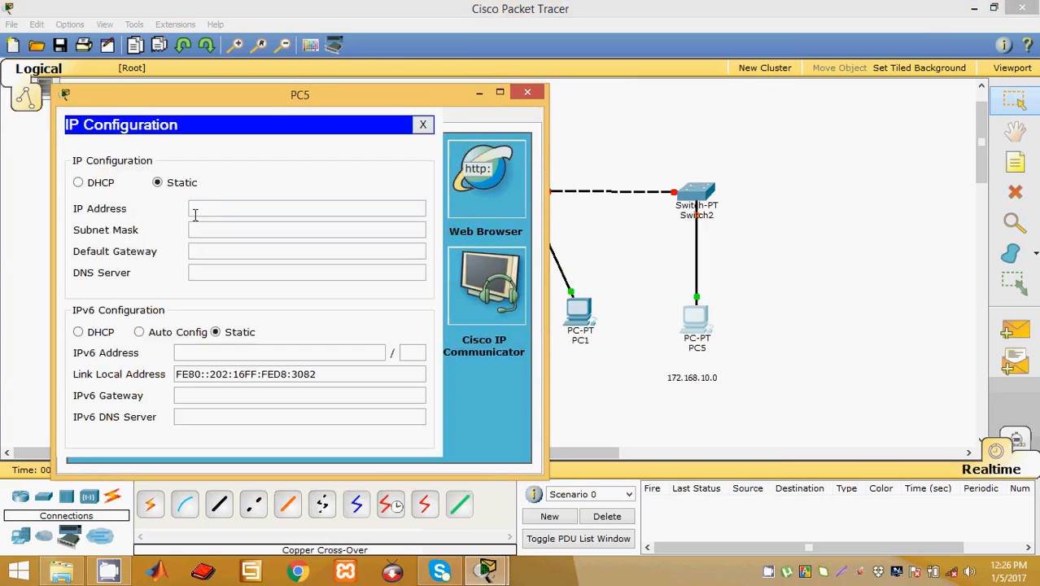
pyautogui.write('172.168.10.1')
pyautogui.click(280, 228)
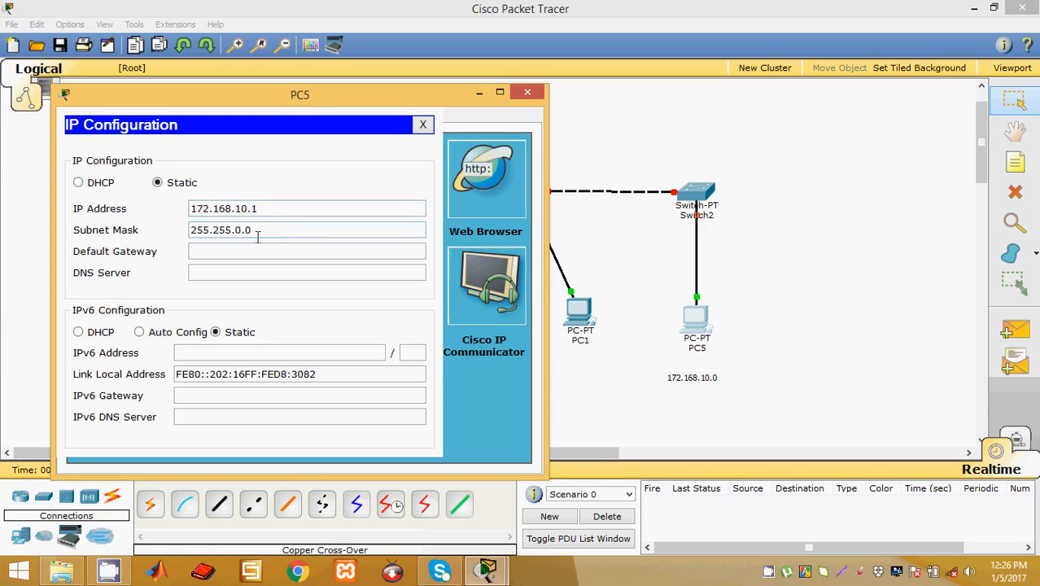
pyautogui.moveTo(257, 236); pyautogui.dragTo(240, 232)
pyautogui.click(271, 228)
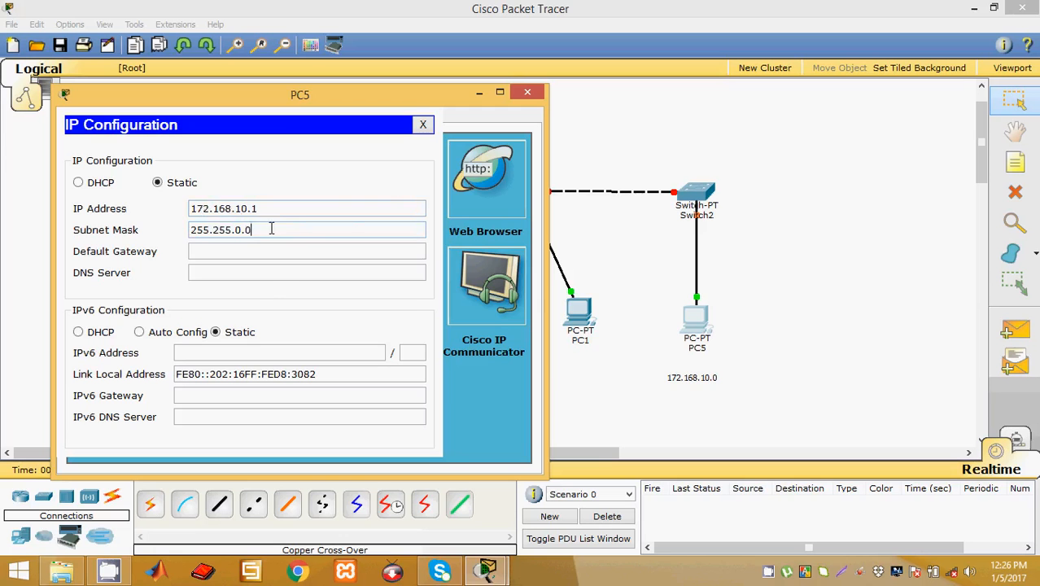
pyautogui.click(527, 92)
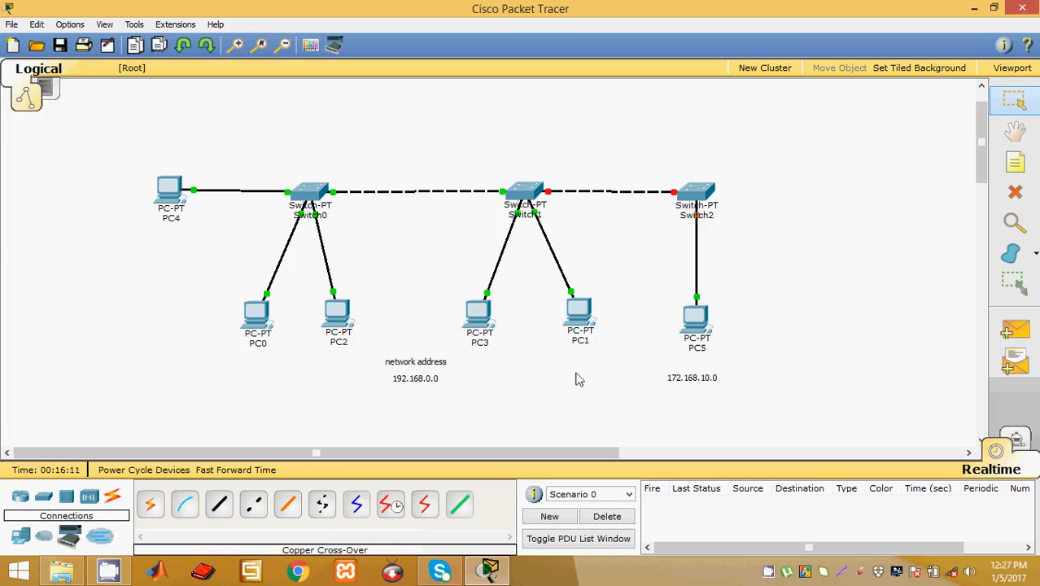
# Step: Delete the existing Switch1–Switch2 link
pyautogui.moveTo(608, 368); pyautogui.dragTo(93, 132)
pyautogui.moveTo(772, 395); pyautogui.dragTo(635, 141)
pyautogui.click(747, 225)
pyautogui.click(1014, 192)
pyautogui.click(597, 191)
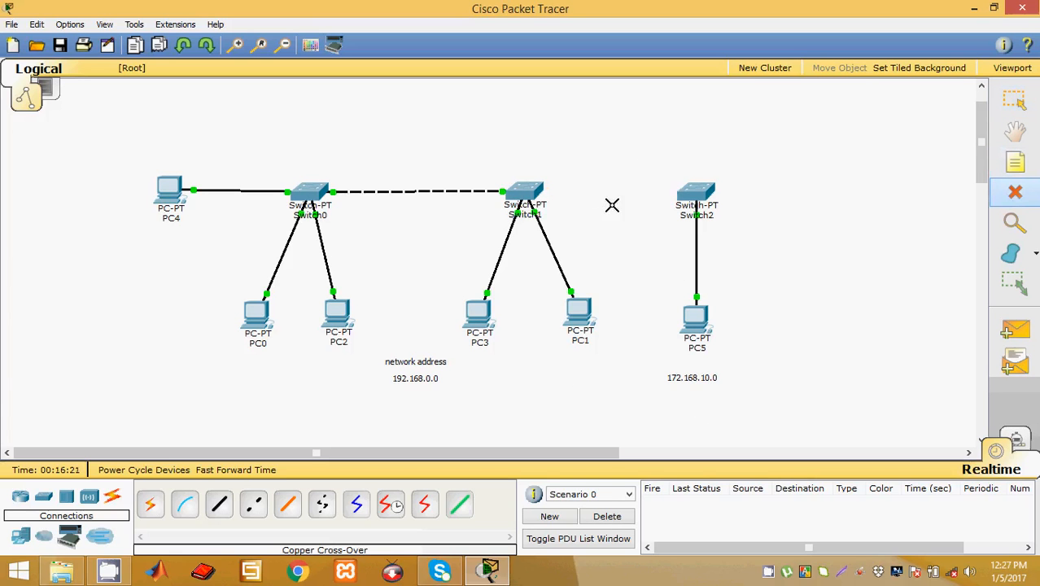
pyautogui.click(1015, 99)
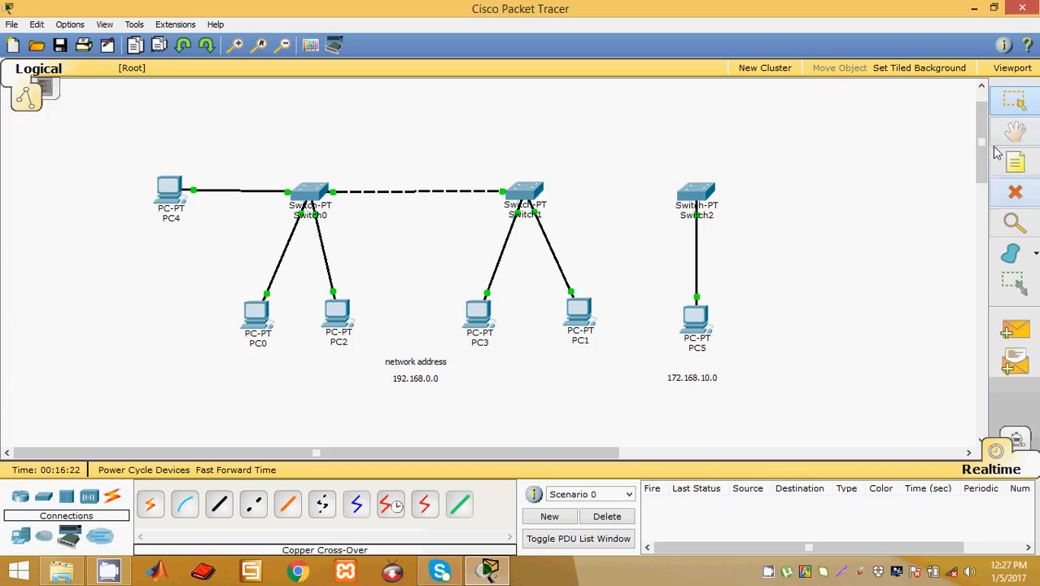
# Step: Try a straight-through cable from Switch1 FastEthernet3/1 to Switch2, then delete that link
pyautogui.click(219, 505)
pyautogui.click(528, 192)
pyautogui.click(559, 211)
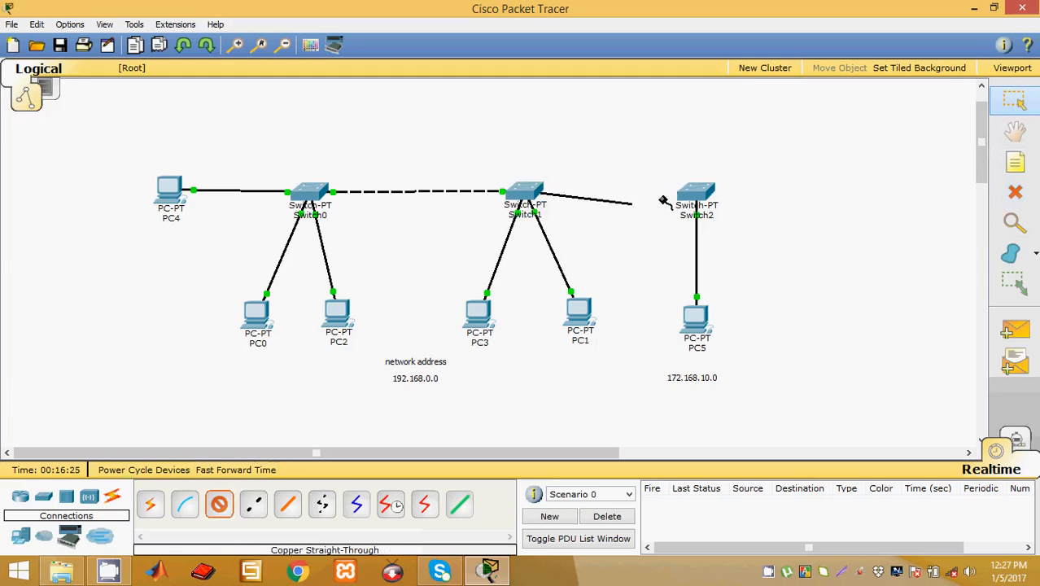
pyautogui.click(696, 196)
pyautogui.click(707, 210)
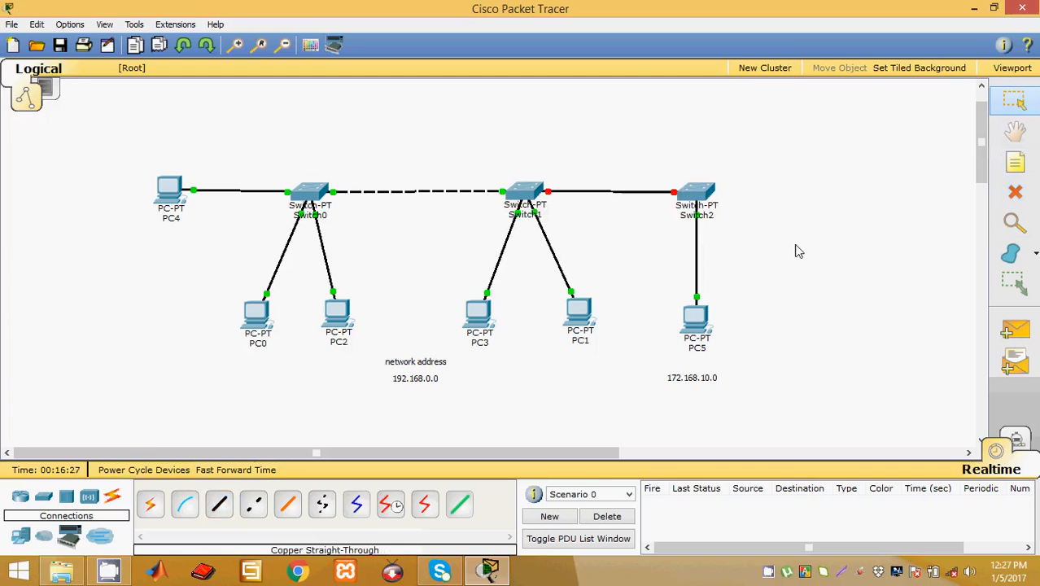
pyautogui.click(1015, 192)
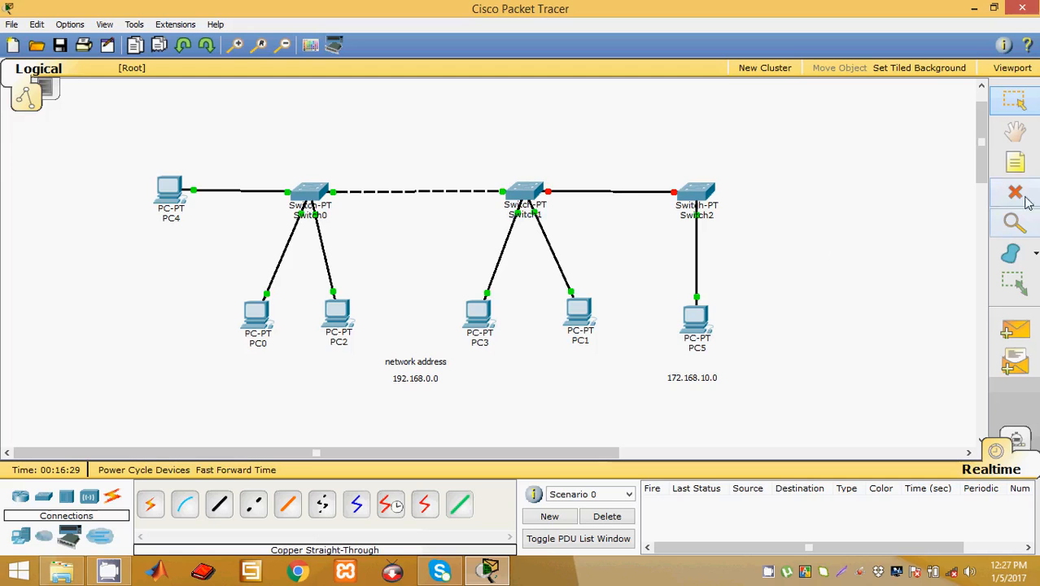
pyautogui.click(619, 192)
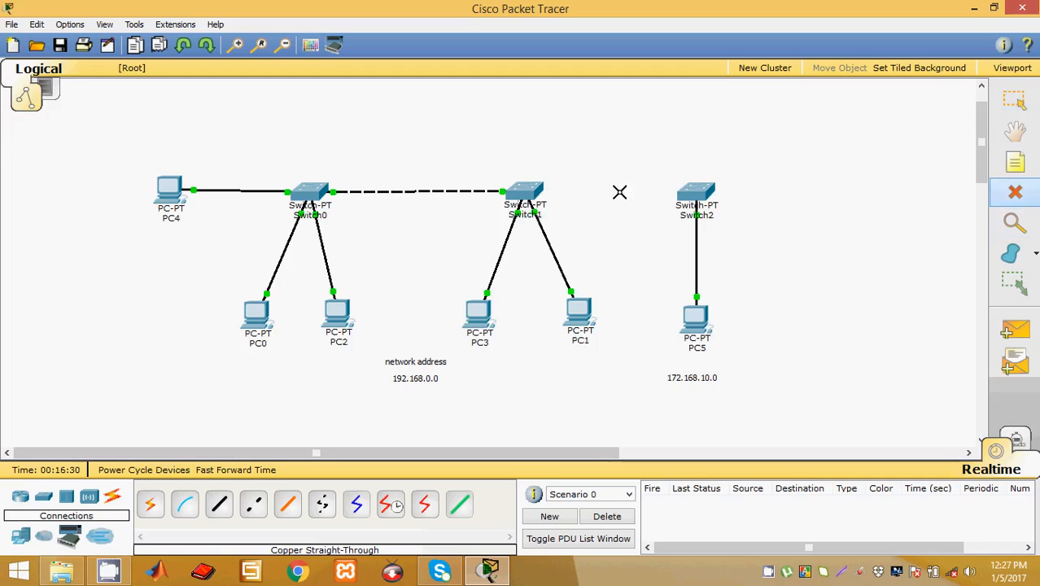
# Step: Connect Switch1 FastEthernet3/1 to Switch2 FastEthernet1/1 with a copper cross-over cable
pyautogui.click(253, 506)
pyautogui.click(529, 192)
pyautogui.click(554, 208)
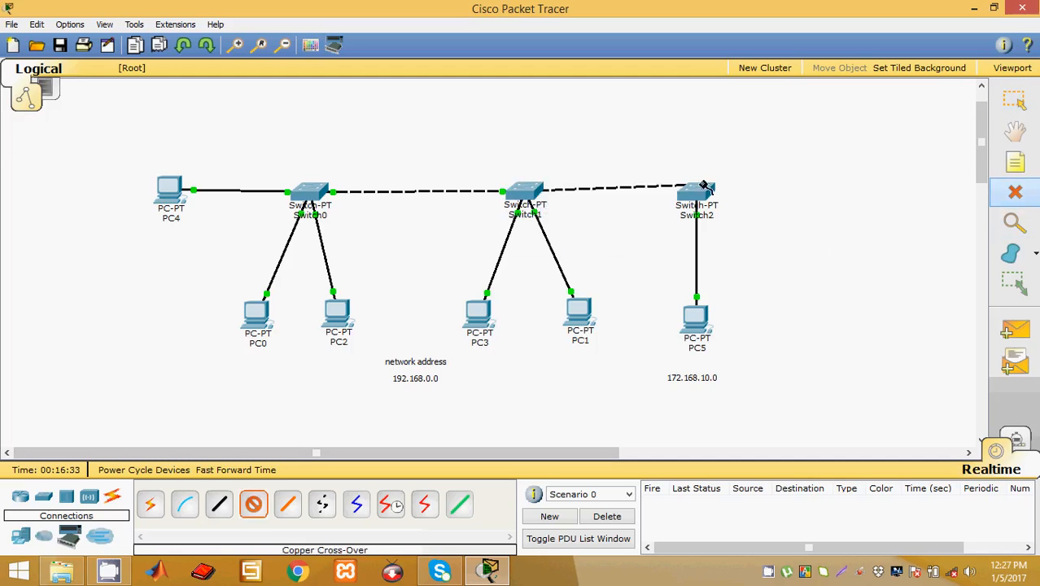
pyautogui.click(696, 193)
pyautogui.click(696, 209)
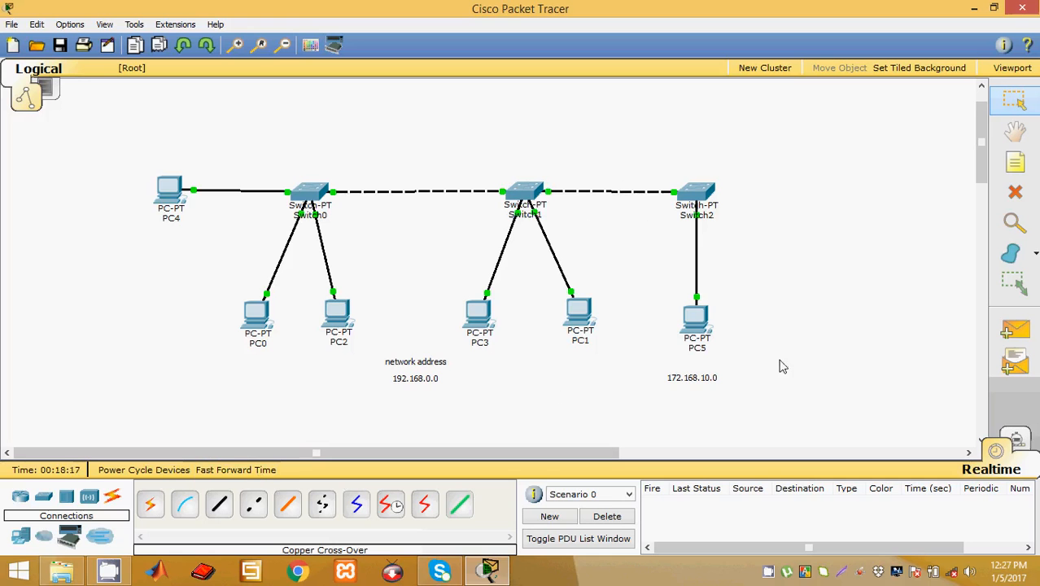
pyautogui.click(1015, 330)
pyautogui.click(169, 200)
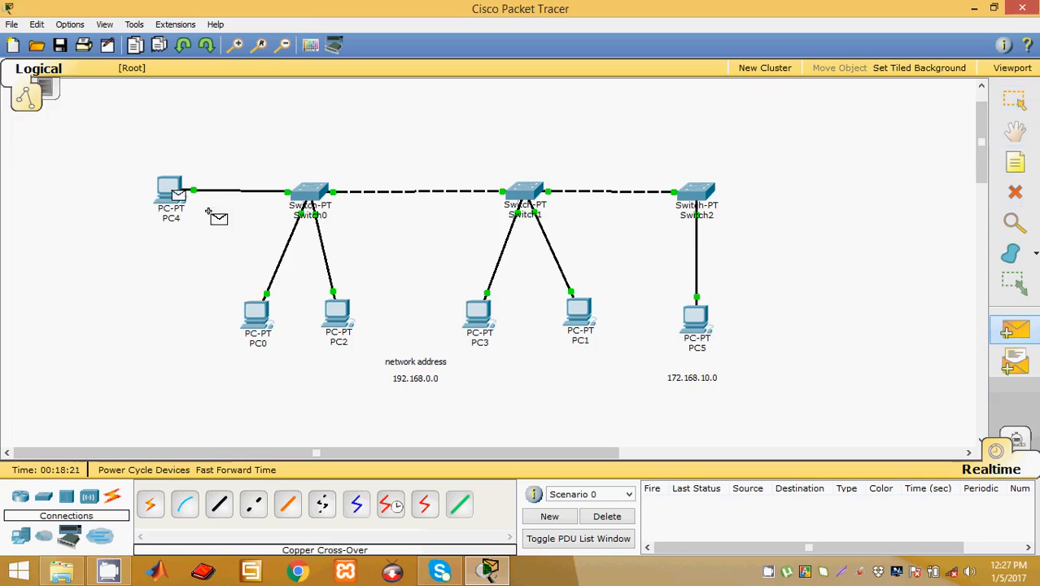
pyautogui.click(700, 324)
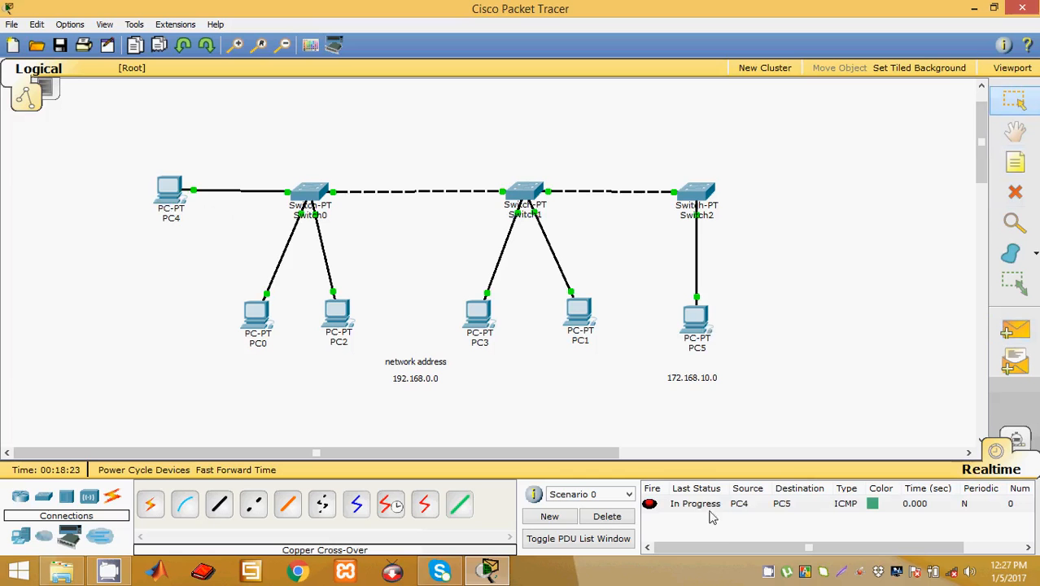
pyautogui.click(607, 516)
pyautogui.click(1015, 329)
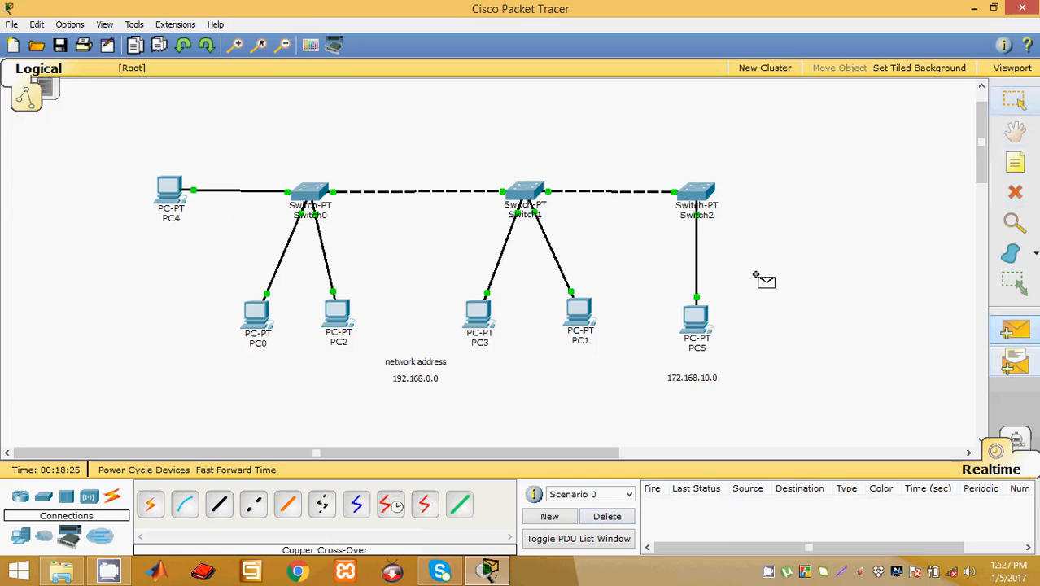
pyautogui.click(696, 317)
pyautogui.click(173, 191)
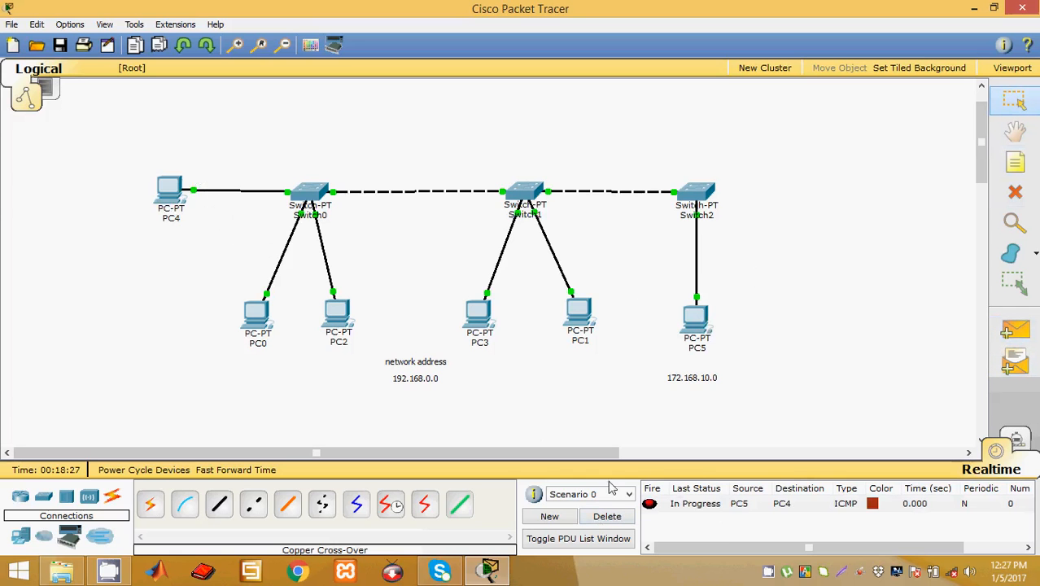
pyautogui.click(607, 516)
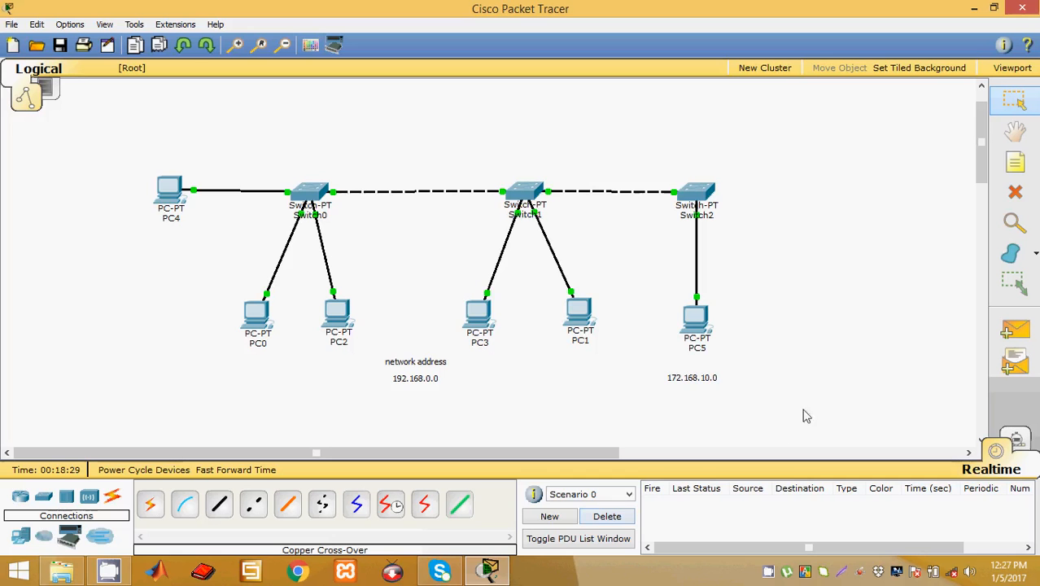
pyautogui.moveTo(765, 413); pyautogui.dragTo(123, 104)
pyautogui.click(702, 420)
pyautogui.moveTo(659, 135); pyautogui.dragTo(786, 426)
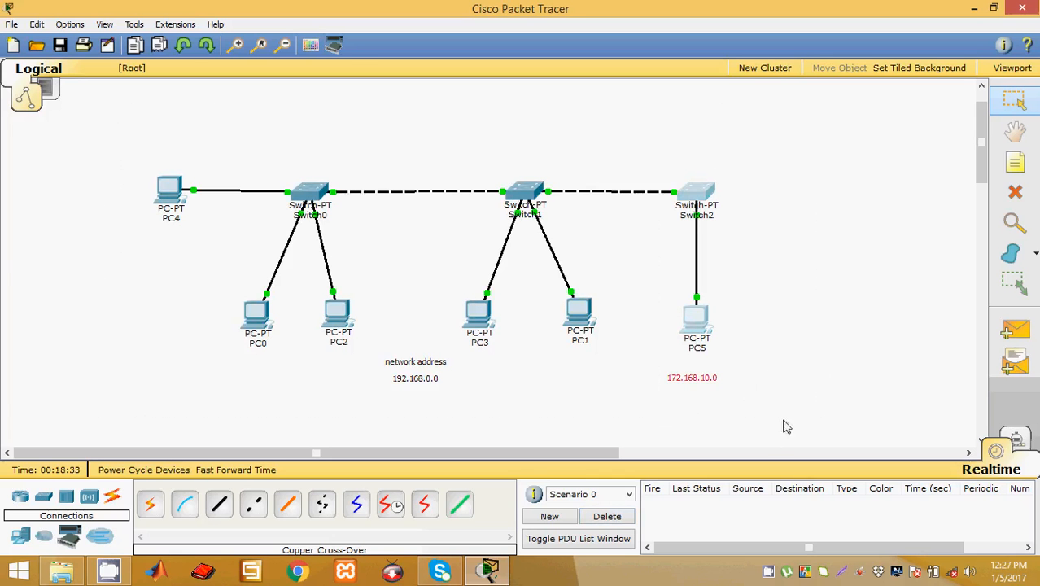
pyautogui.click(786, 426)
pyautogui.click(1015, 330)
pyautogui.click(695, 320)
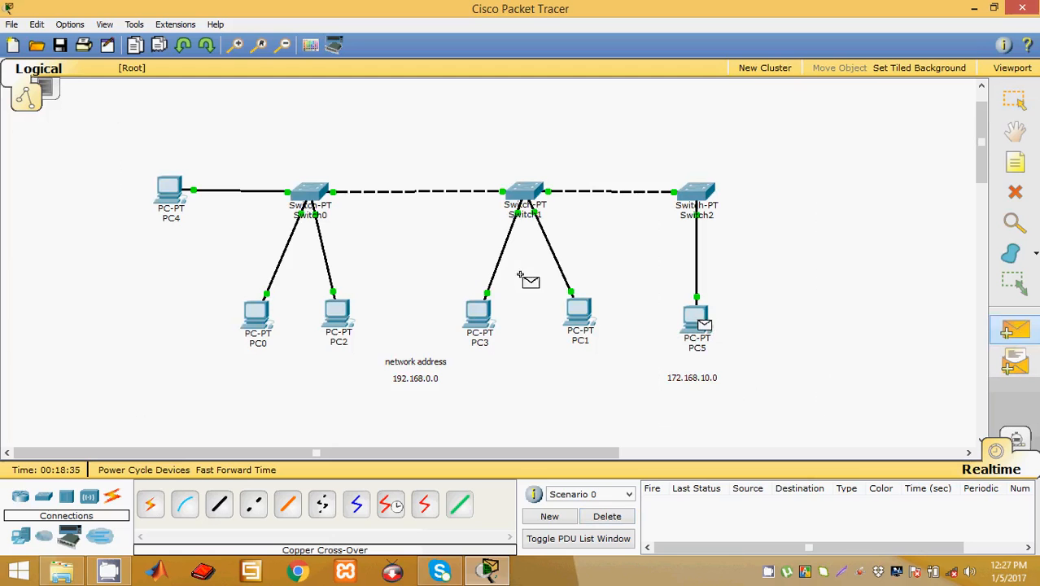
pyautogui.click(173, 194)
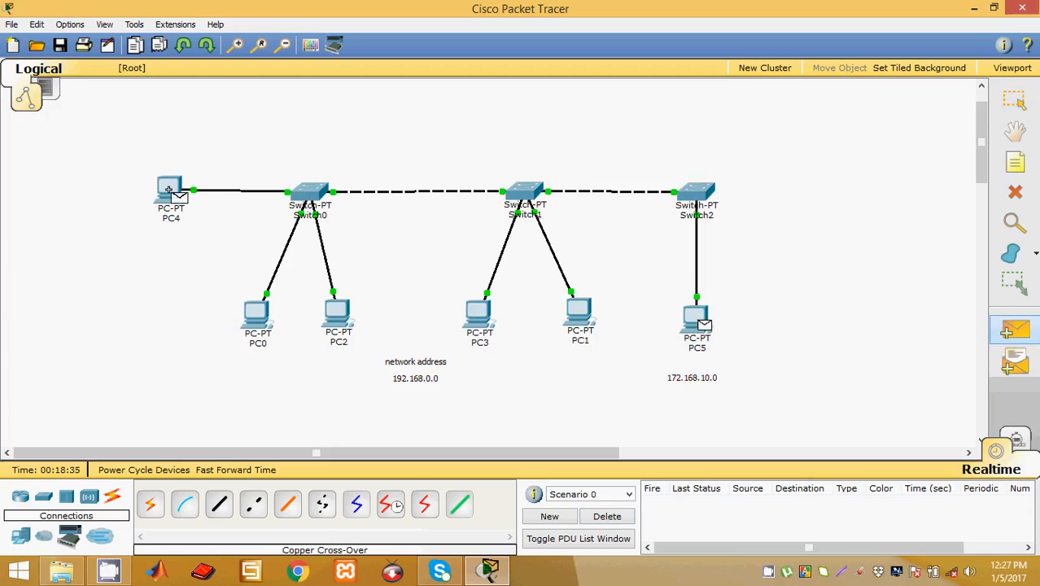
pyautogui.click(609, 517)
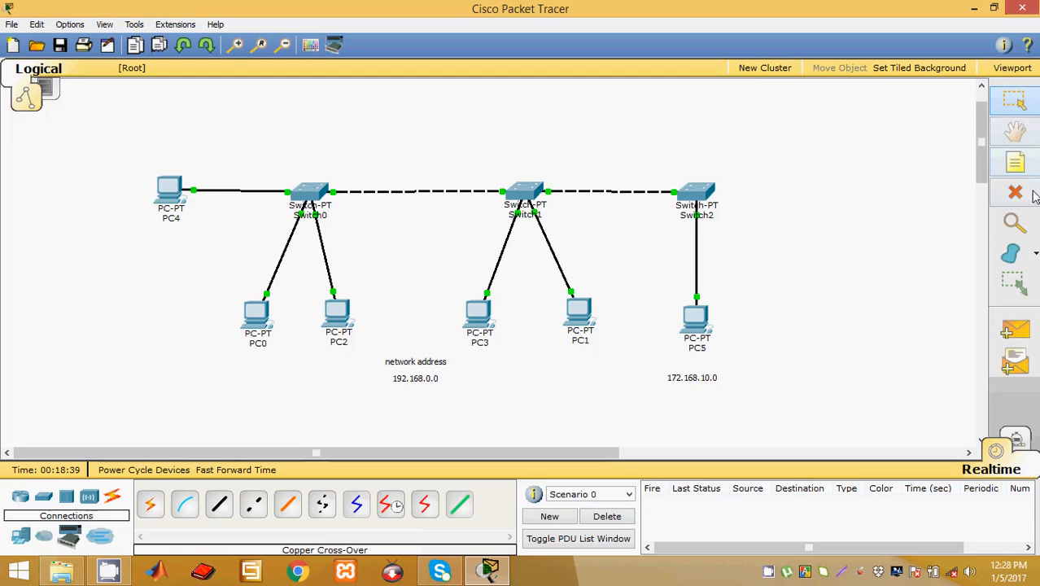
# Step: Delete PC5, Switch2 with its links, and the 172.168.10.0 label from the workspace
pyautogui.click(1014, 192)
pyautogui.click(693, 314)
pyautogui.click(693, 197)
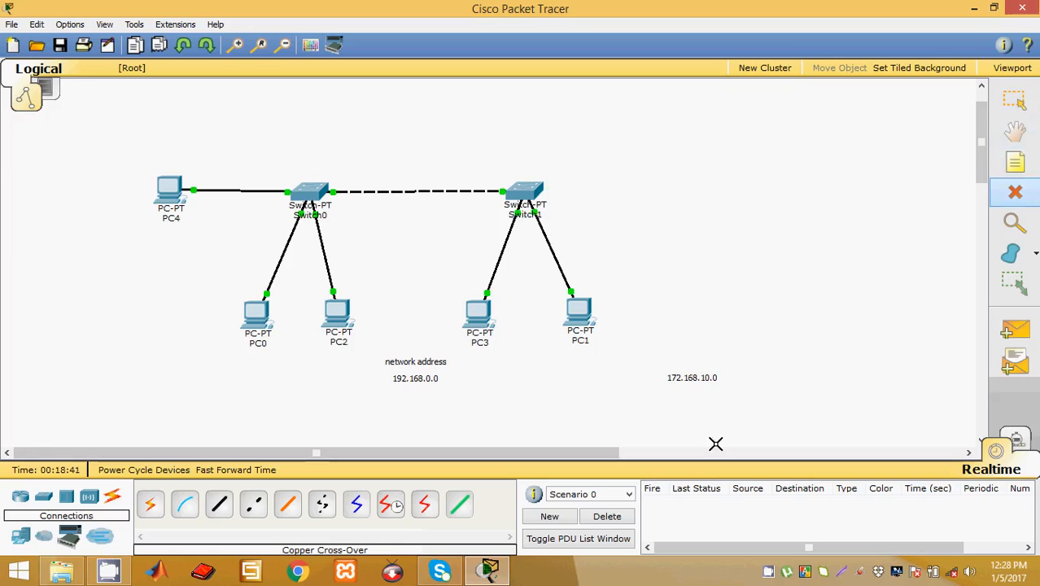
pyautogui.click(690, 376)
pyautogui.click(1003, 97)
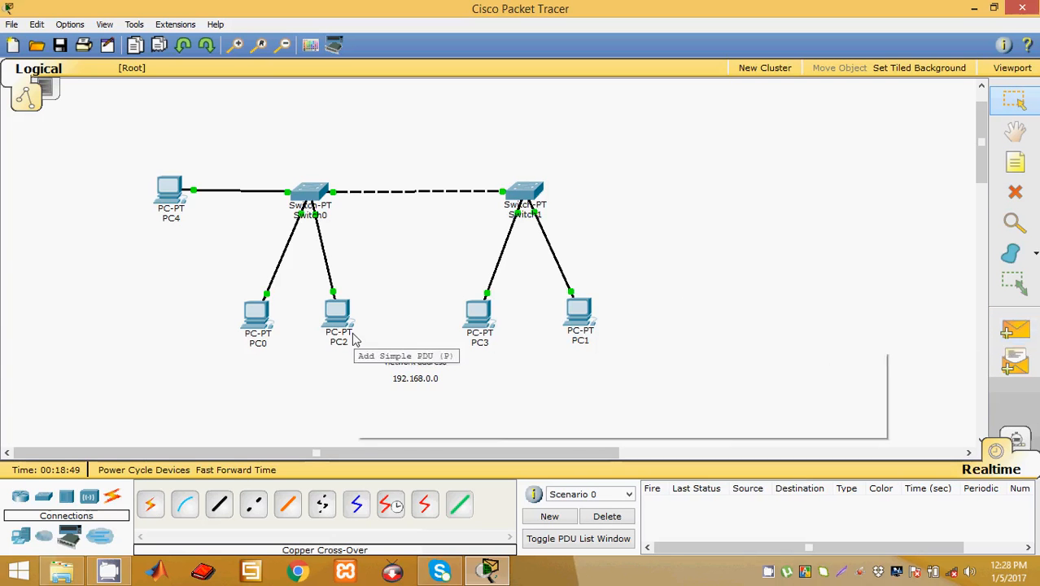
# Step: Open PC4's Command Prompt and start typing a ping command
pyautogui.moveTo(354, 340)
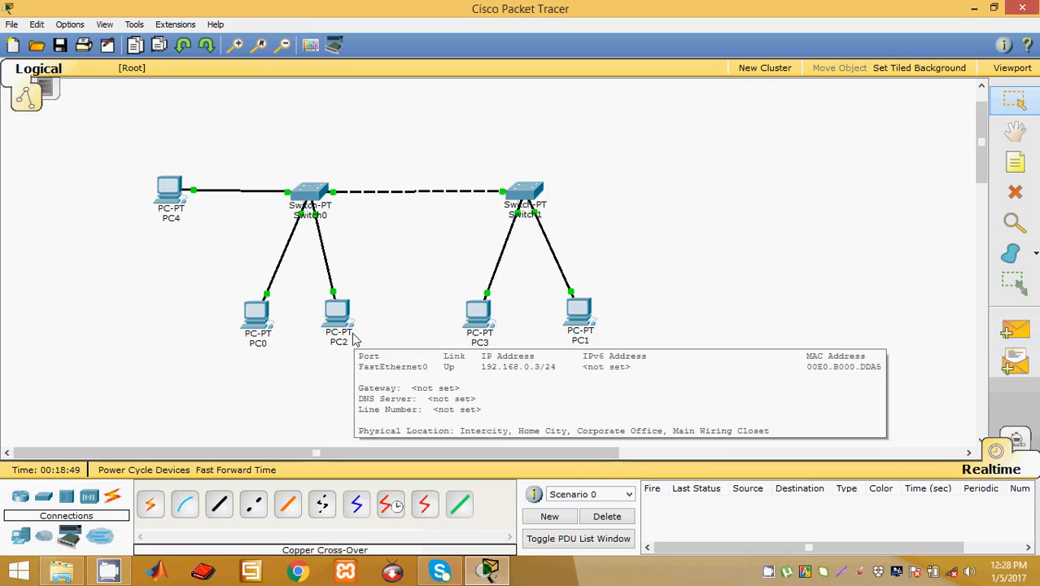
pyautogui.click(169, 192)
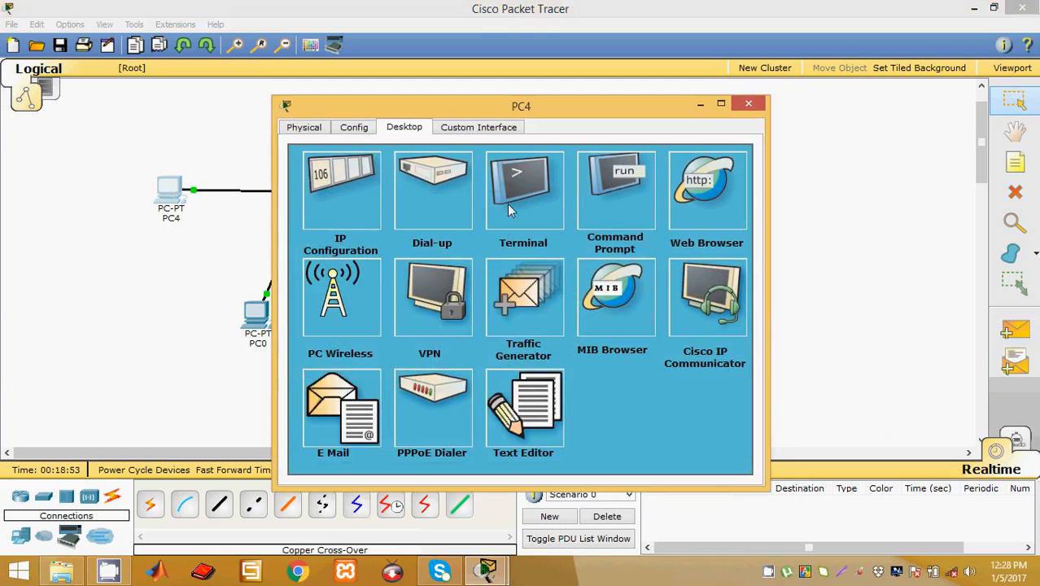
pyautogui.click(624, 203)
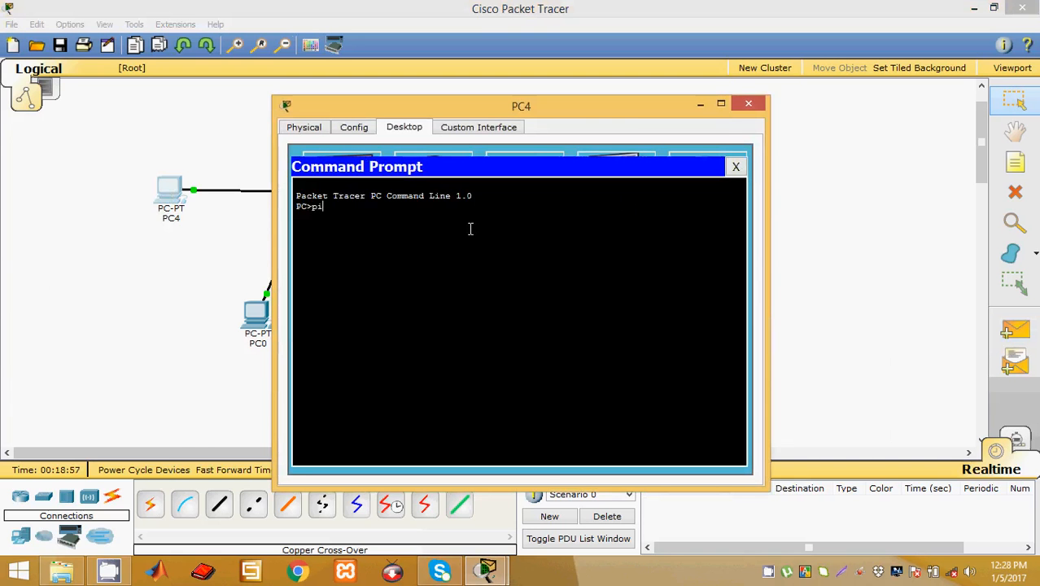
pyautogui.write('ping')
# Step: Move PC4's window aside, read PC1's address 192.168.0.5 on the topology, and return to the prompt
pyautogui.moveTo(502, 113); pyautogui.dragTo(266, 69)
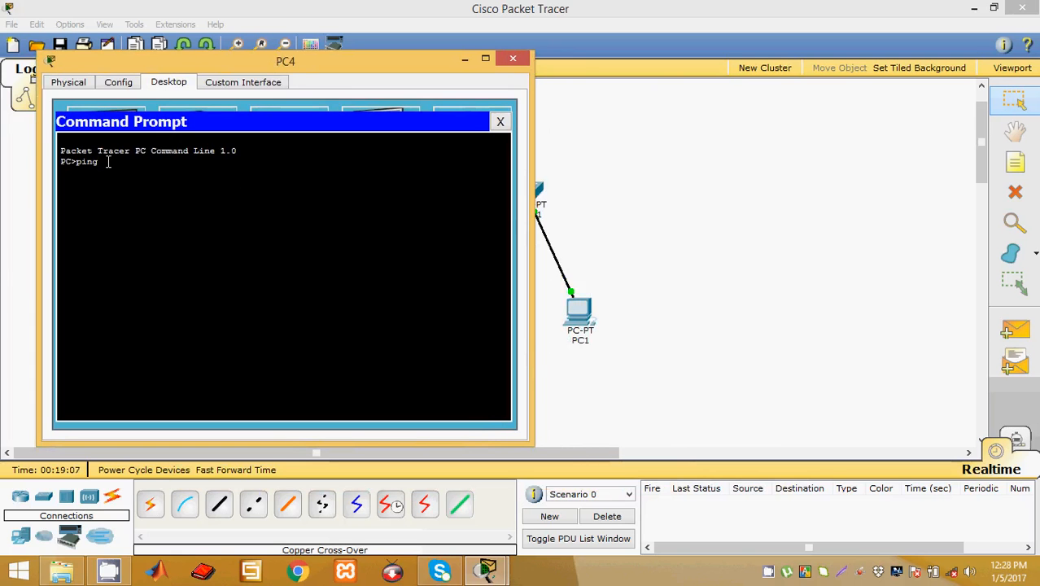
pyautogui.click(575, 335)
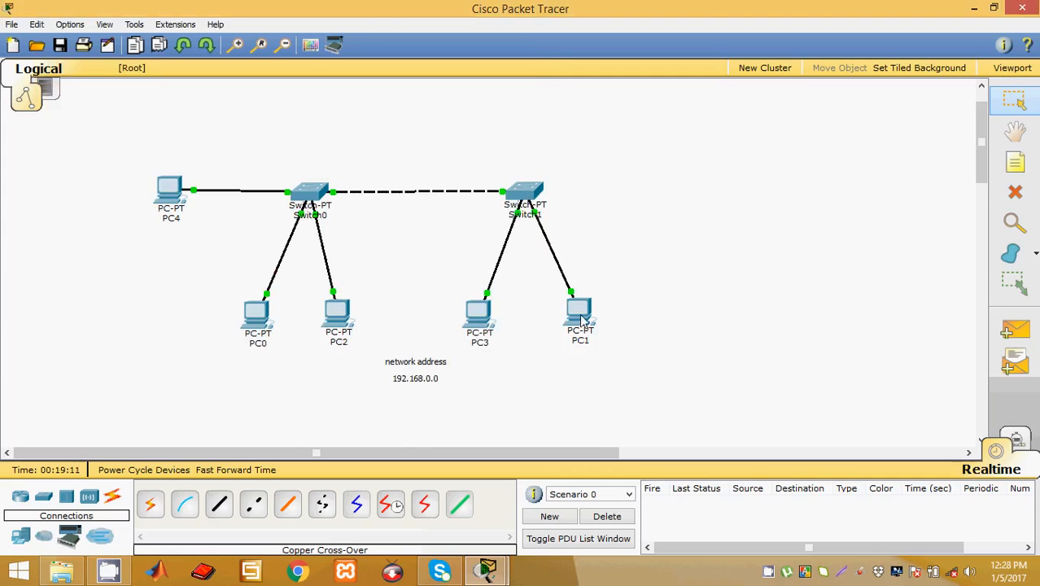
pyautogui.moveTo(581, 321)
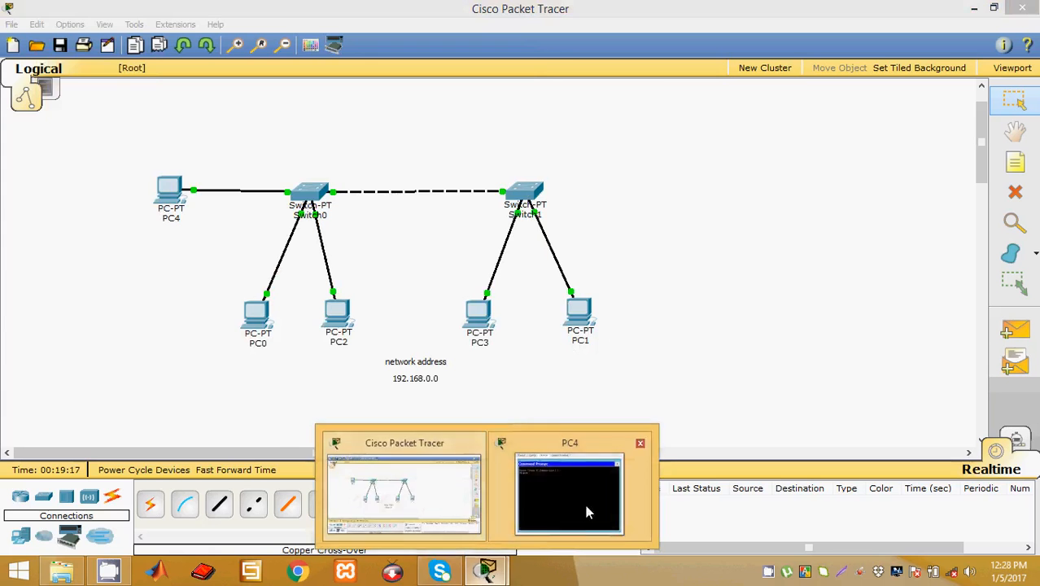
pyautogui.moveTo(487, 570)
pyautogui.click(569, 492)
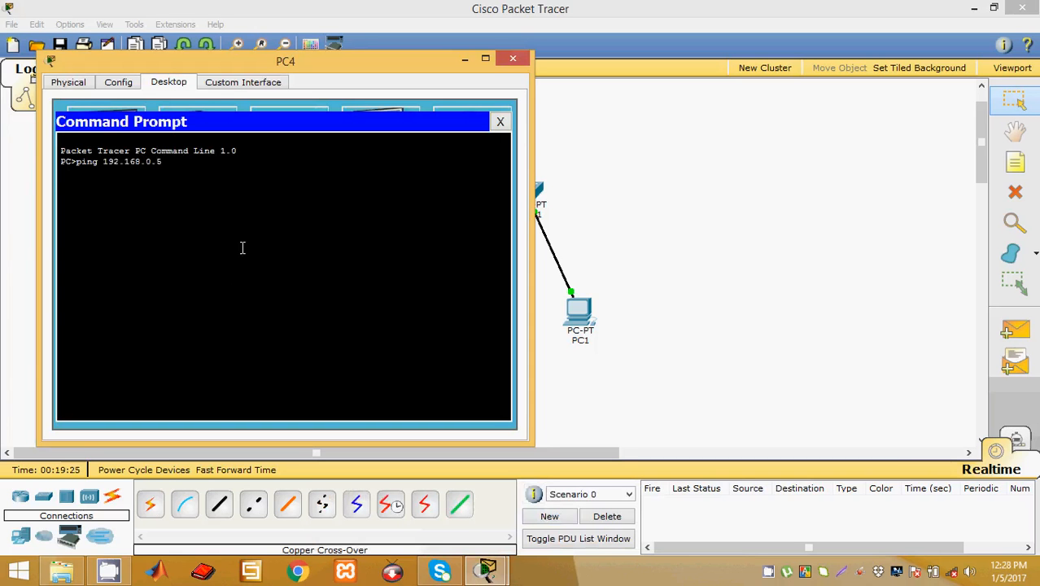
# Step: Ping 192.168.0.5 and then 192.168.0.2 from PC4, each returning all 4 replies
pyautogui.press('Return')
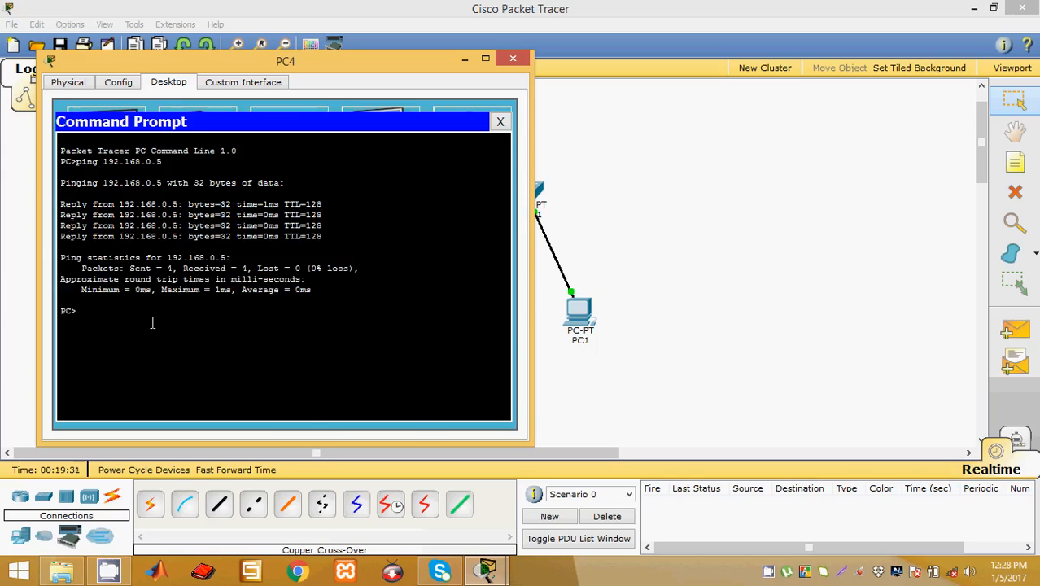
pyautogui.moveTo(258, 60); pyautogui.dragTo(705, 80)
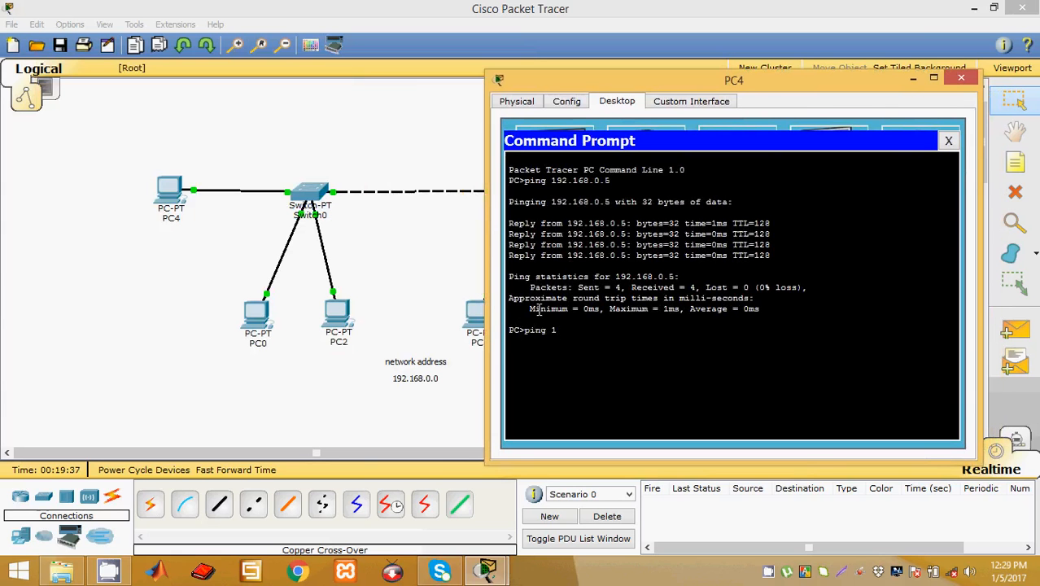
pyautogui.press('BackSpace')
pyautogui.write('.168.0.2')
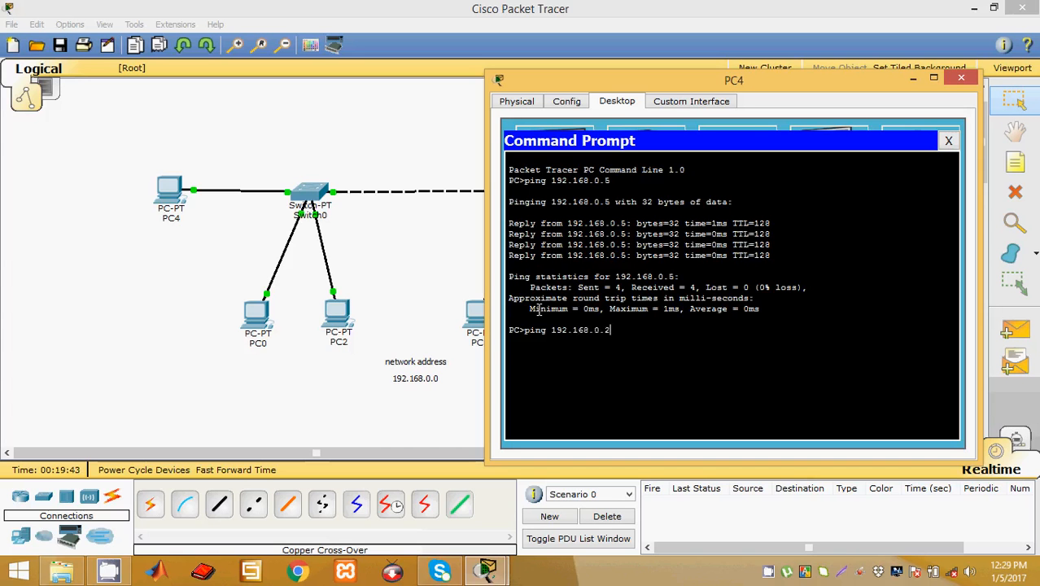
pyautogui.press('Return')
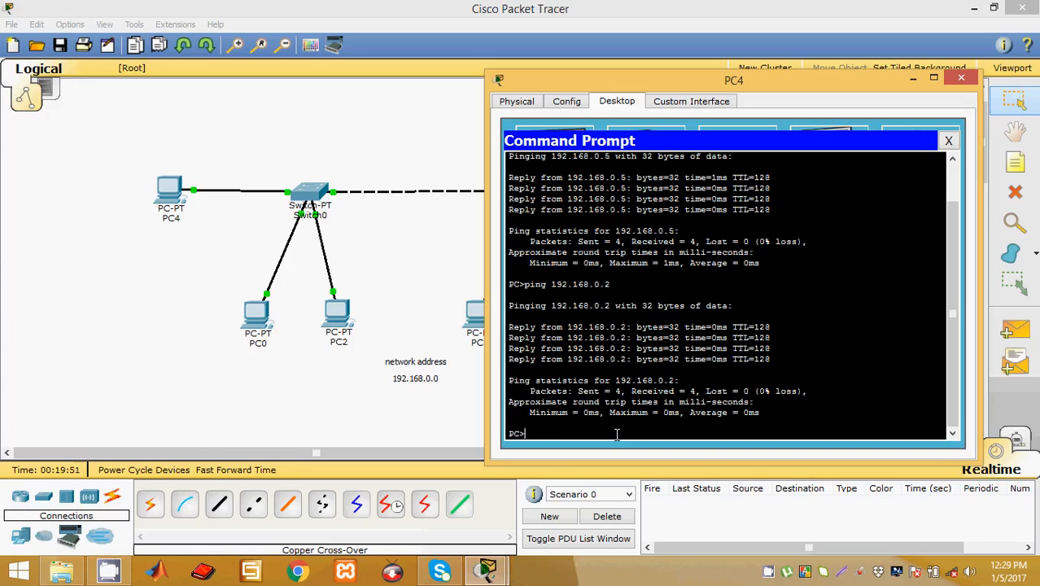
# Step: Run ping 192.168.0.10 from PC4's Command Prompt
pyautogui.write('ng')
pyautogui.write('192.168.0.10')
pyautogui.press('Return')
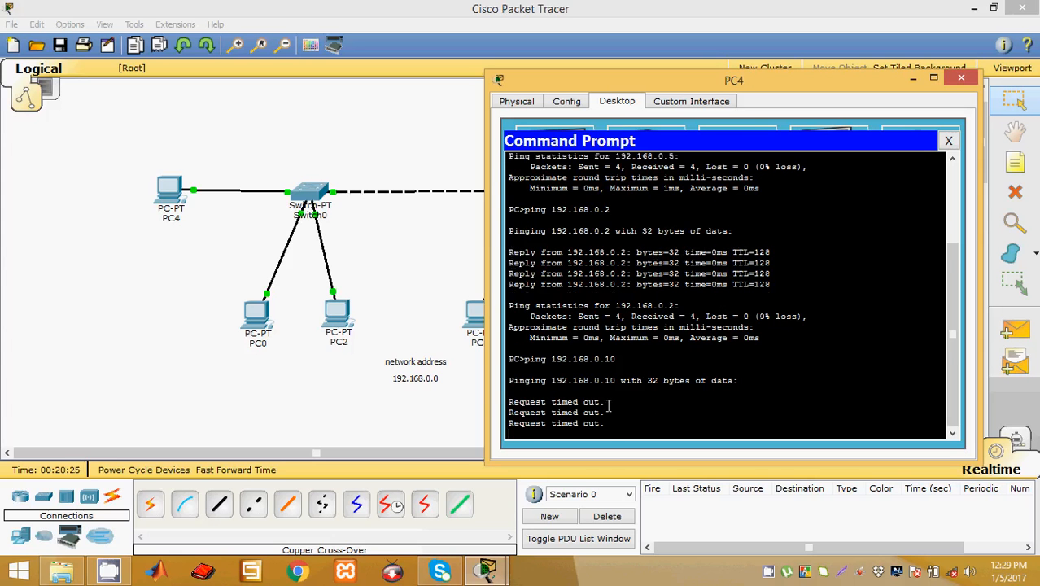
# Step: Highlight the Request timed out lines and the failed 192.168.0.10 address
pyautogui.moveTo(602, 382); pyautogui.dragTo(500, 347)
pyautogui.click(540, 373)
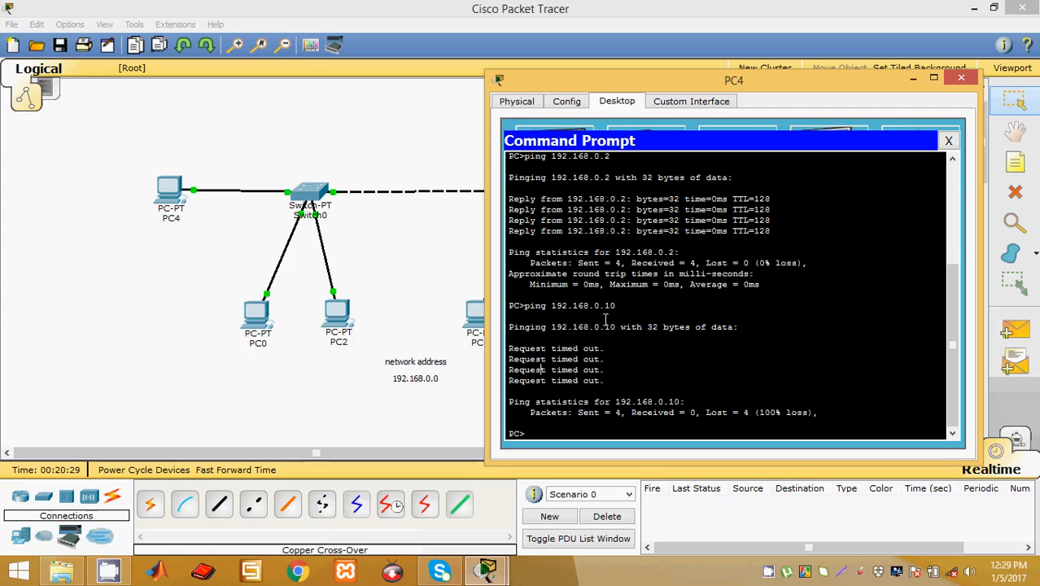
pyautogui.moveTo(618, 305)
pyautogui.mouseDown()
pyautogui.moveTo(521, 309)
pyautogui.moveTo(623, 306)
pyautogui.mouseUp()
pyautogui.click(560, 306)
pyautogui.click(624, 306)
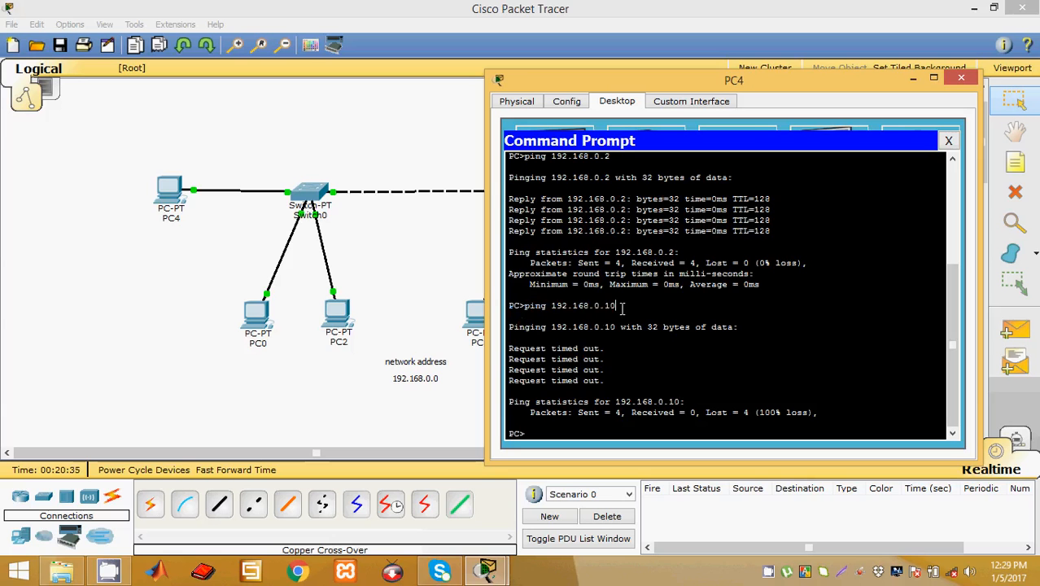